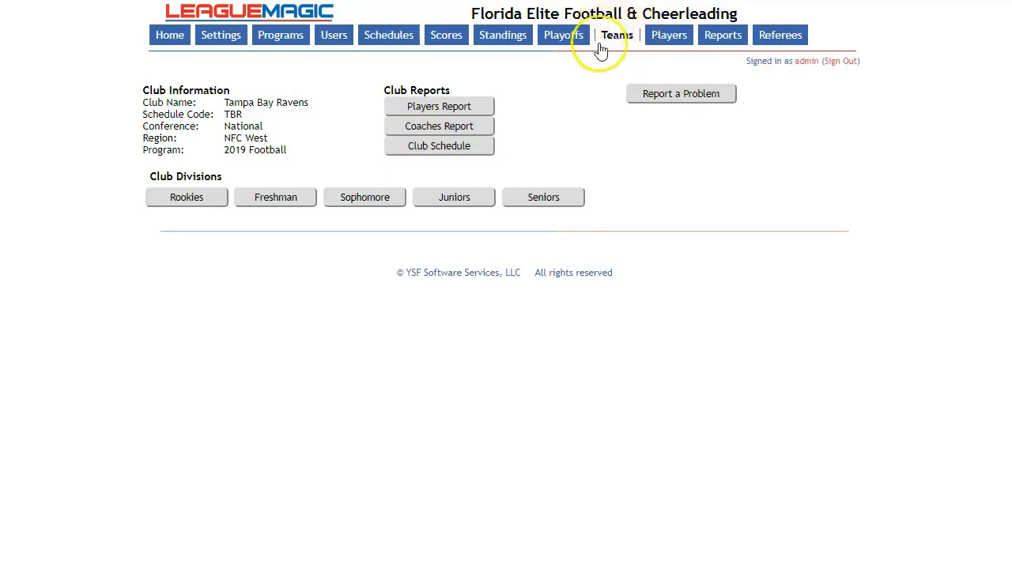
# - Add a new player to the Rookies division roster with the required personal, contact and emergency details, gender Male
pyautogui.click(199, 204)
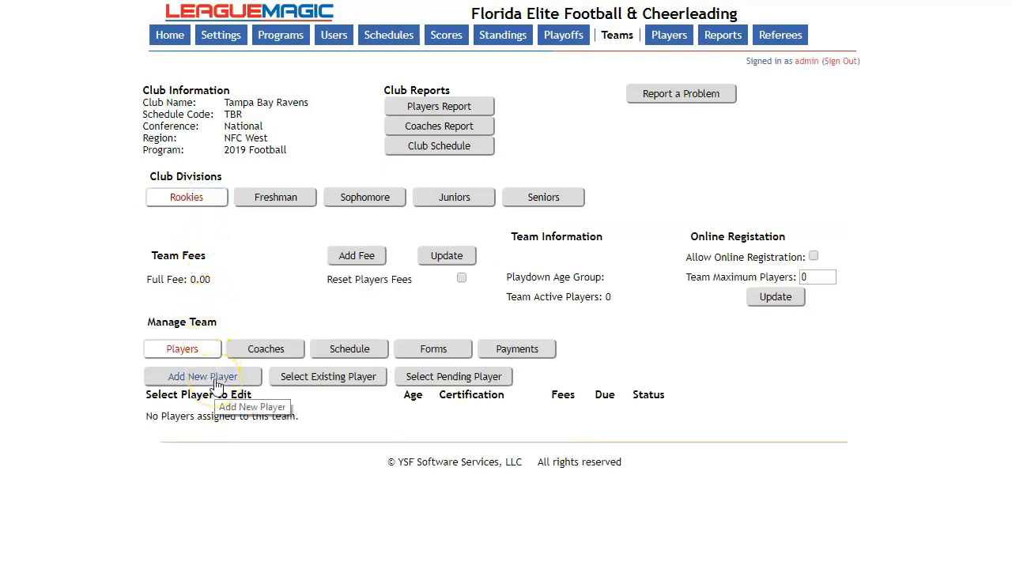
pyautogui.click(216, 386)
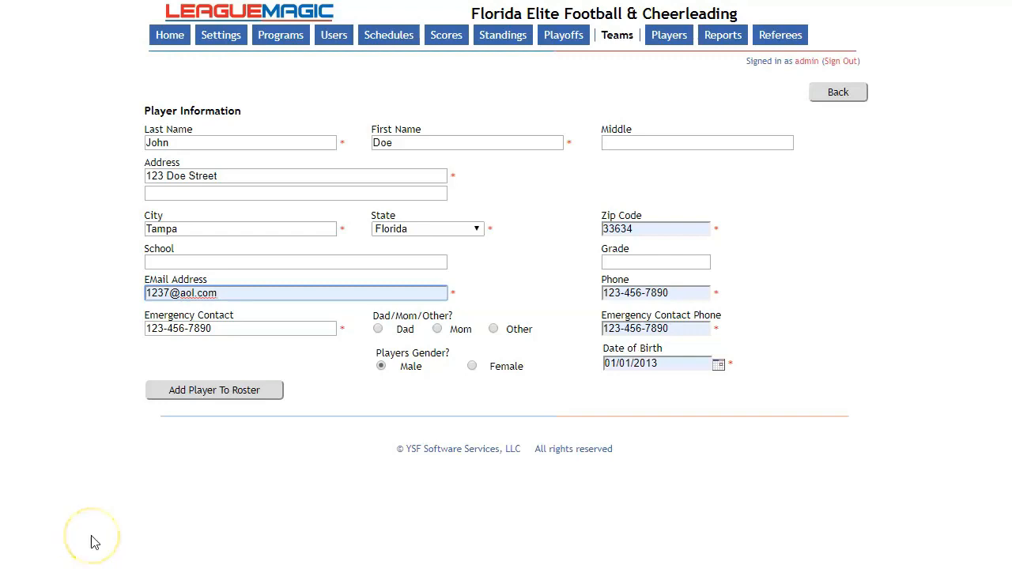
pyautogui.click(225, 392)
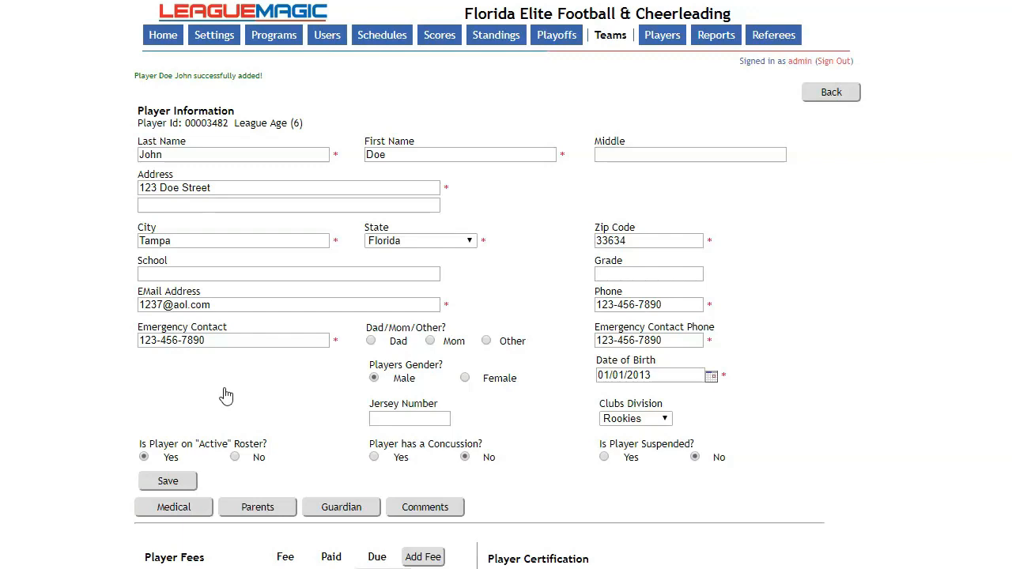
# - Open the new player's parents information, review the father and mother fields, and save the section
pyautogui.scroll(-5, 102, 524)
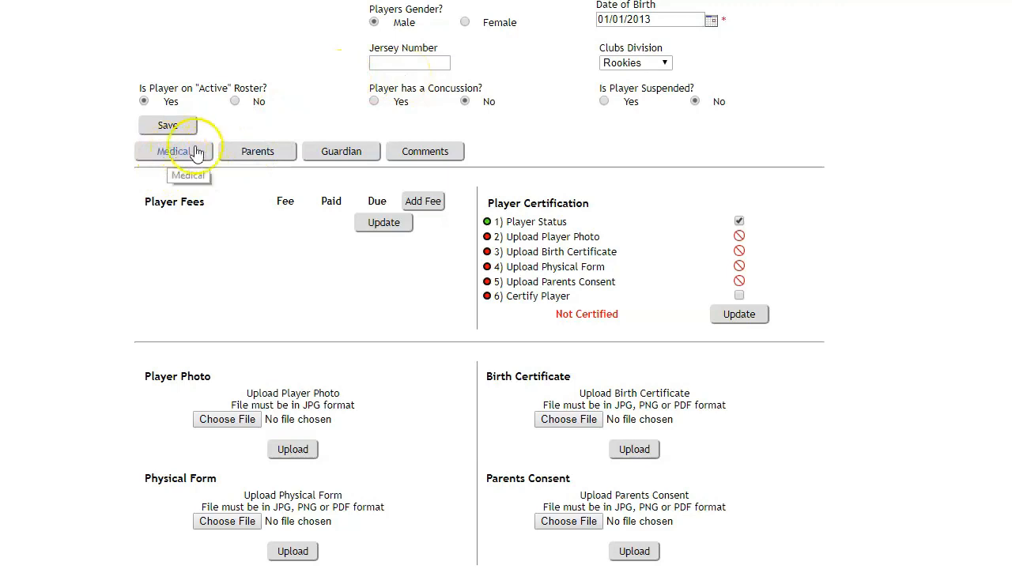
pyautogui.click(267, 156)
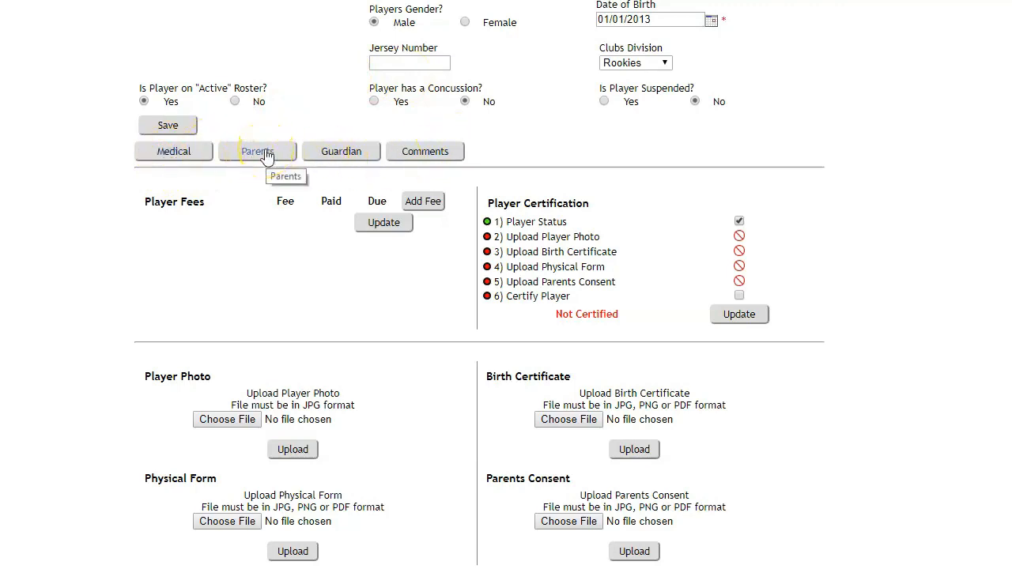
pyautogui.scroll(-1, 264, 155)
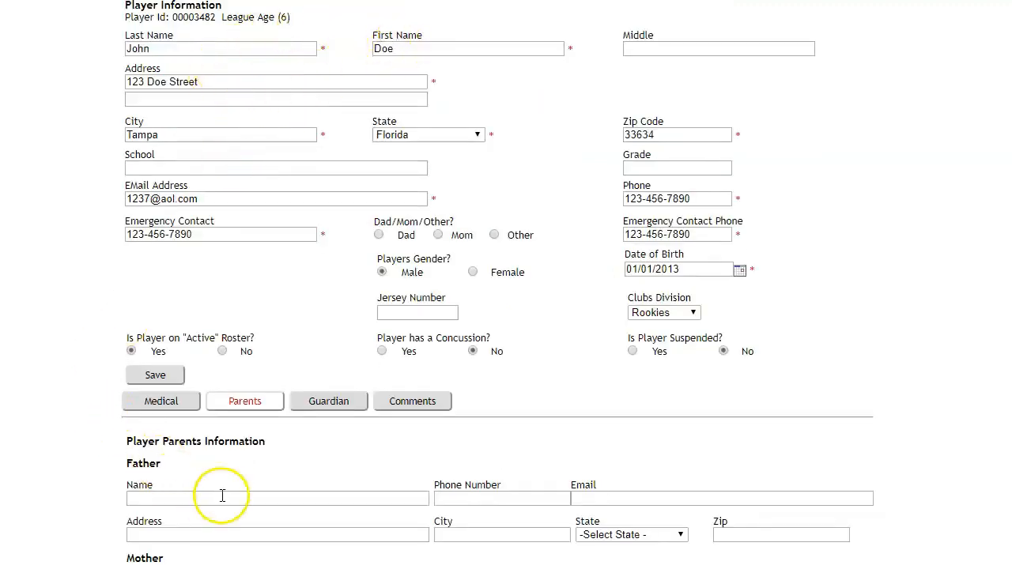
pyautogui.scroll(-3, 214, 158)
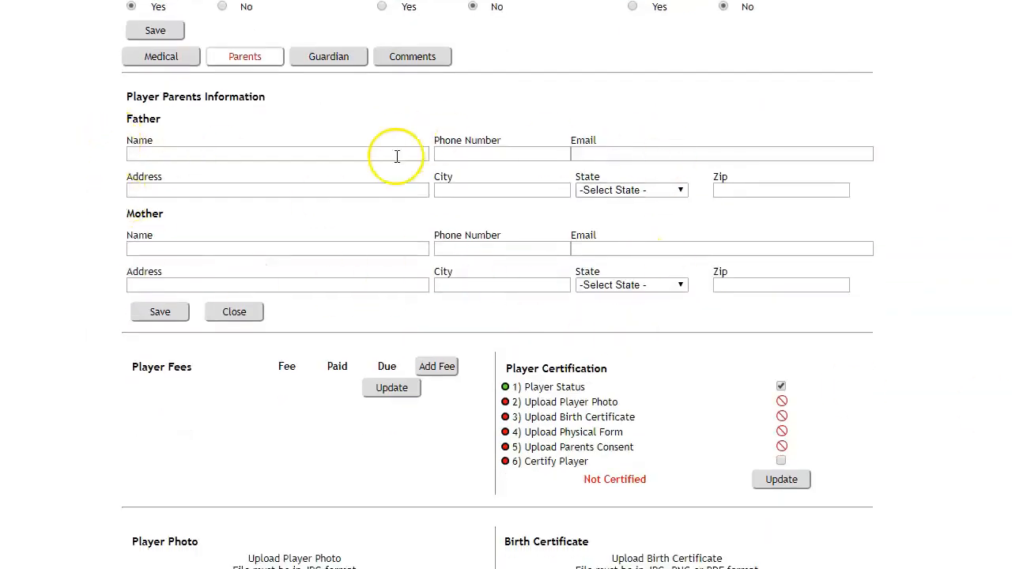
pyautogui.click(166, 316)
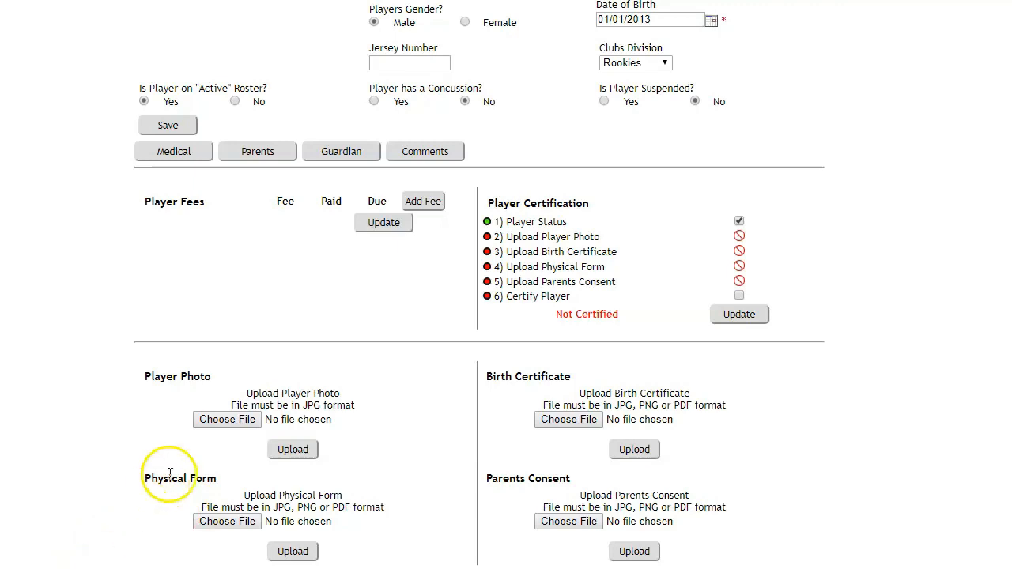
# - Upload the JPEG file "photo" from the Desktop as the player's photo
pyautogui.click(228, 420)
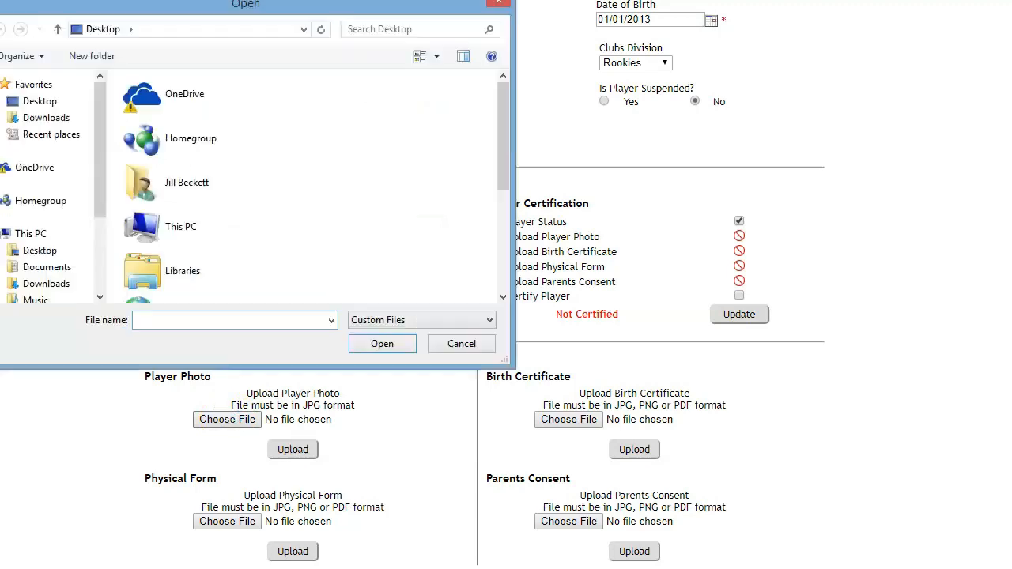
pyautogui.click(286, 183)
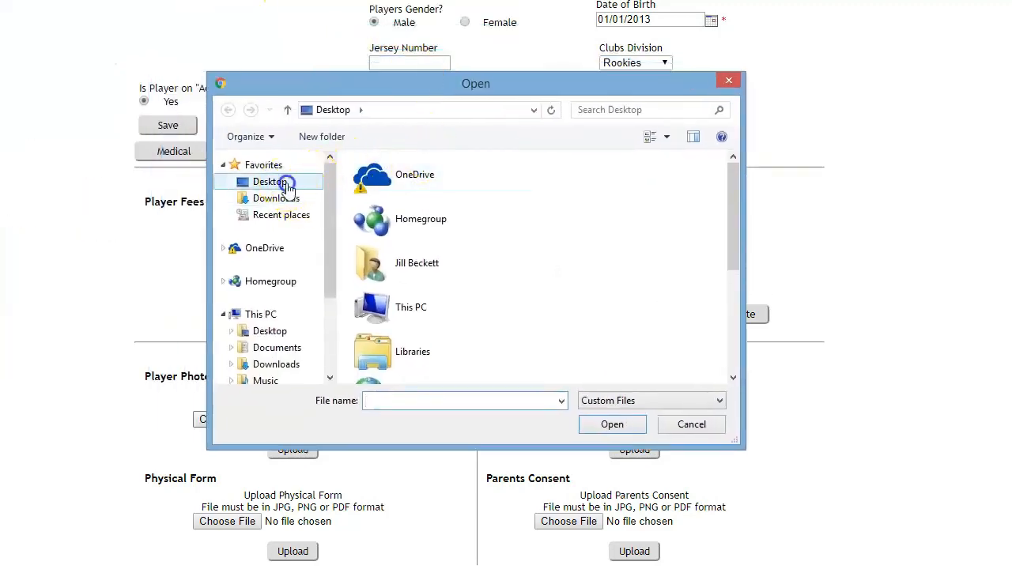
pyautogui.click(734, 234)
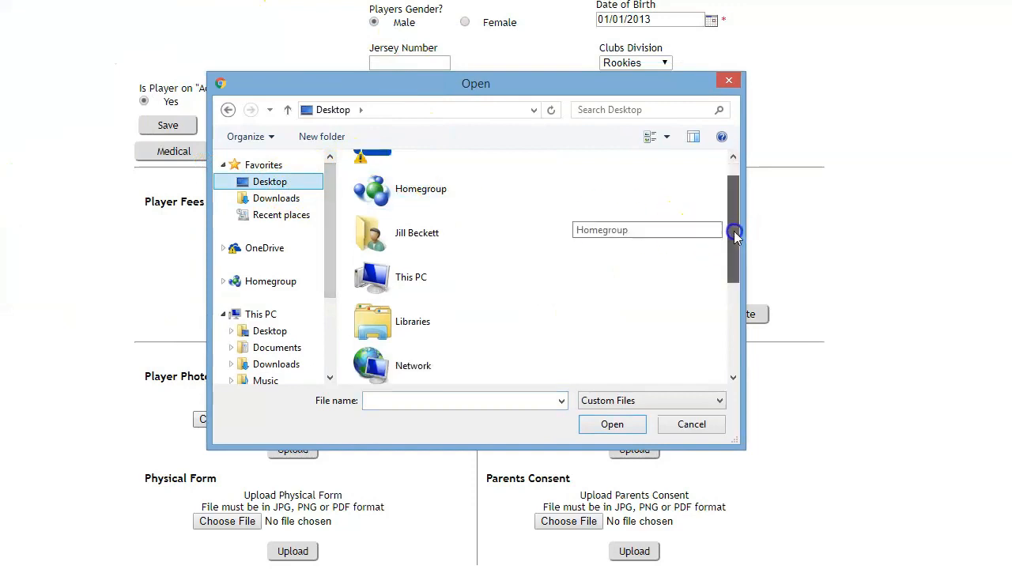
pyautogui.moveTo(734, 227); pyautogui.dragTo(744, 350)
pyautogui.click(376, 364)
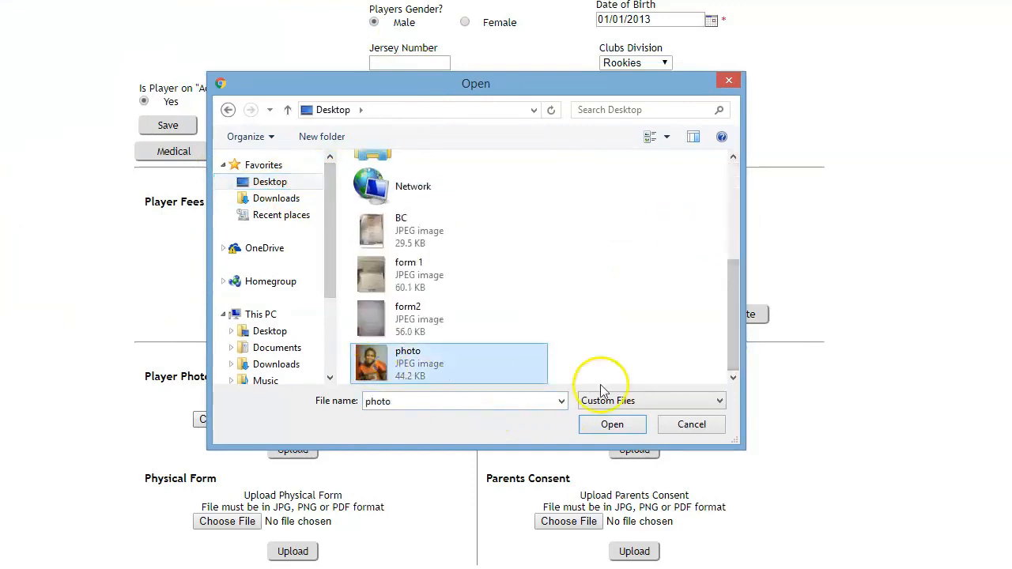
pyautogui.click(621, 424)
pyautogui.click(305, 452)
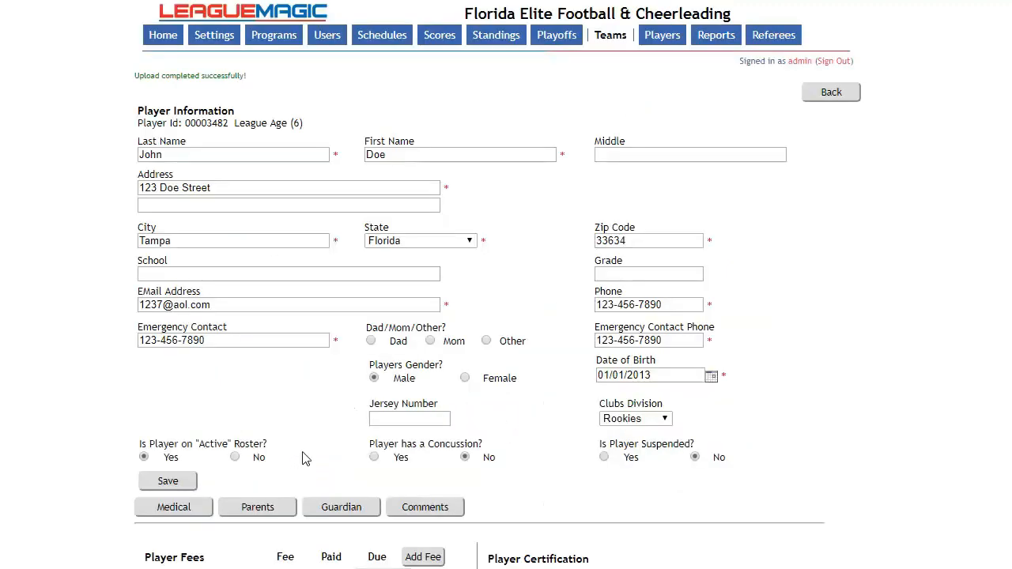
# - View the uploaded player photo enlarged and close the preview
pyautogui.scroll(-6, 507, 316)
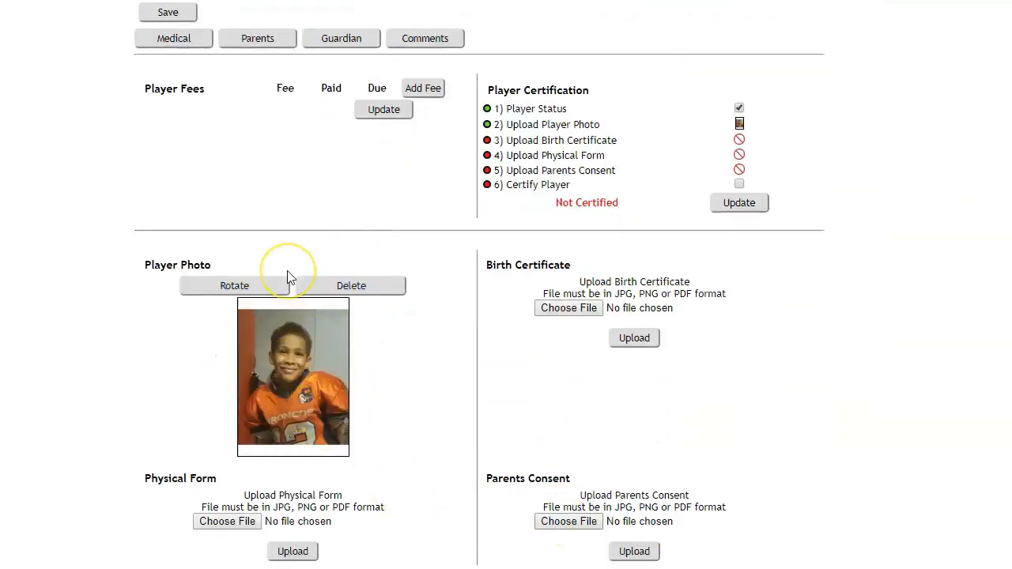
pyautogui.click(310, 368)
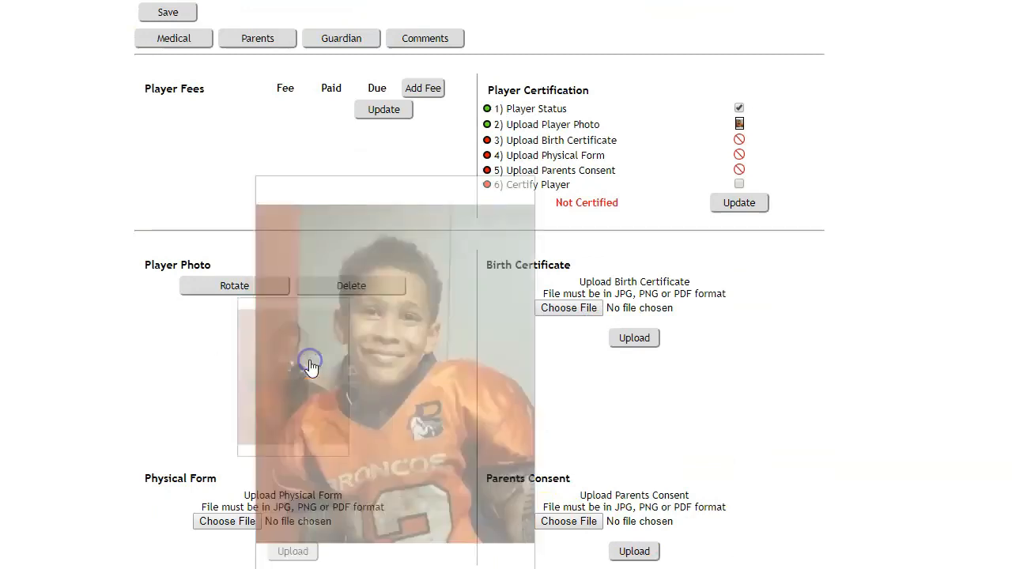
pyautogui.click(440, 349)
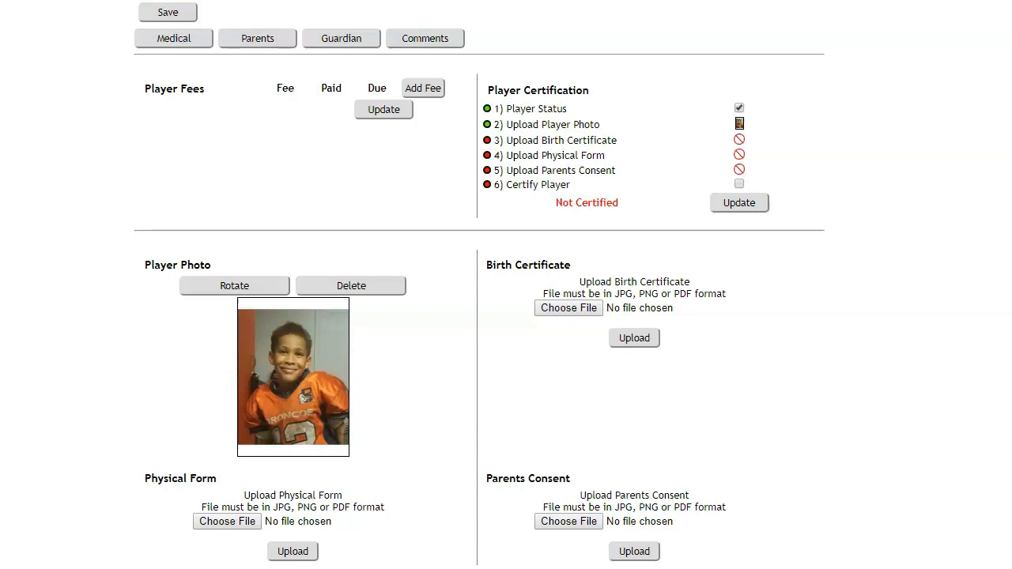
# - Upload BC.jpg from the Desktop as the player's birth certificate
pyautogui.click(582, 313)
pyautogui.moveTo(736, 201); pyautogui.dragTo(771, 362)
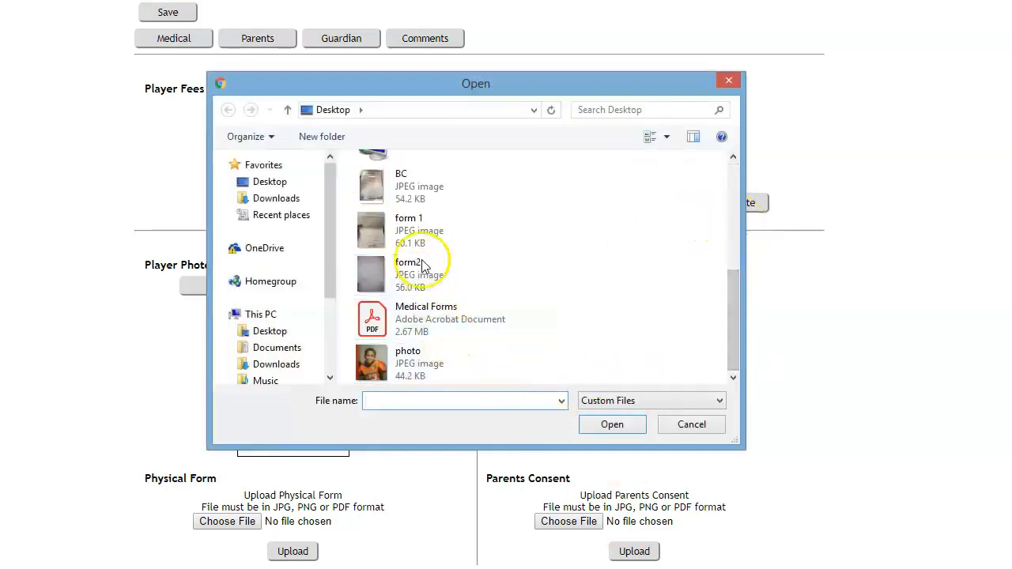
pyautogui.click(445, 192)
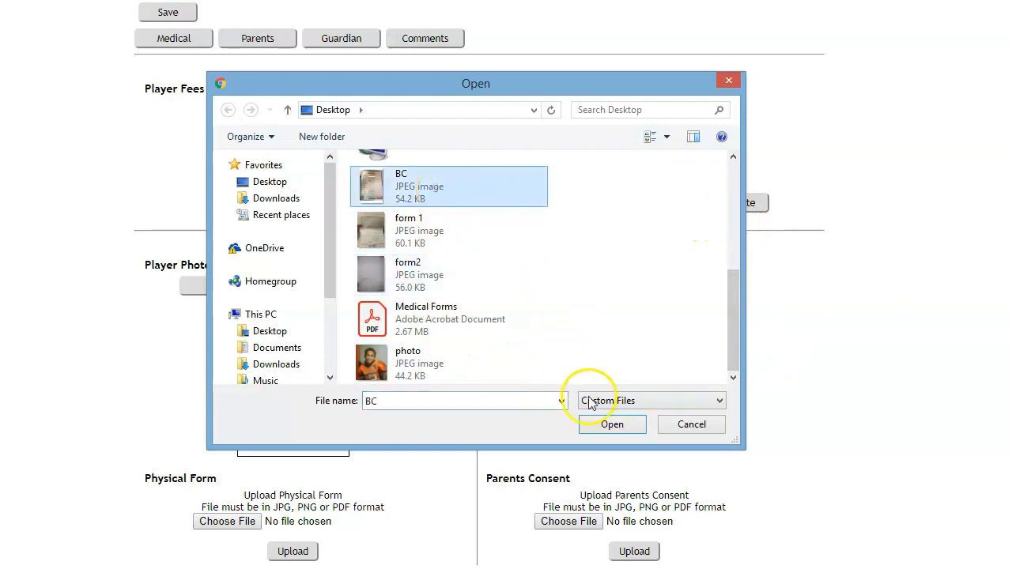
pyautogui.click(616, 427)
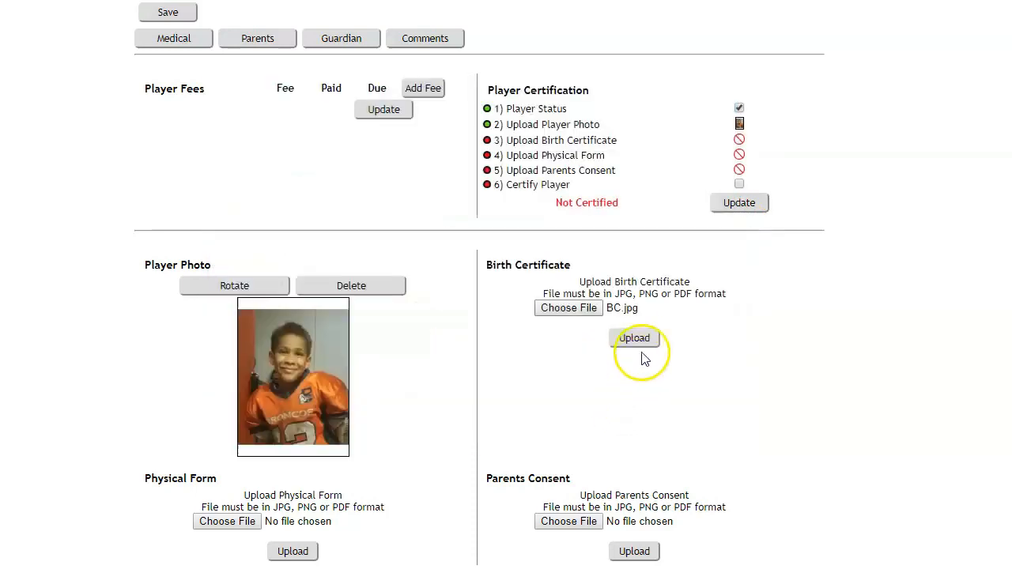
pyautogui.click(635, 339)
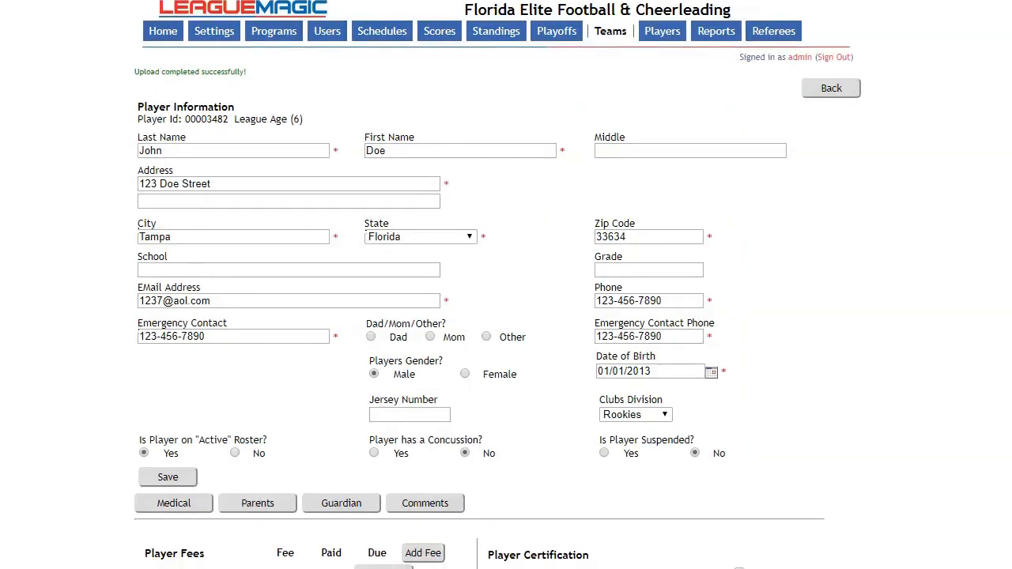
# - View the uploaded birth certificate enlarged and close the preview
pyautogui.scroll(-6, 779, 491)
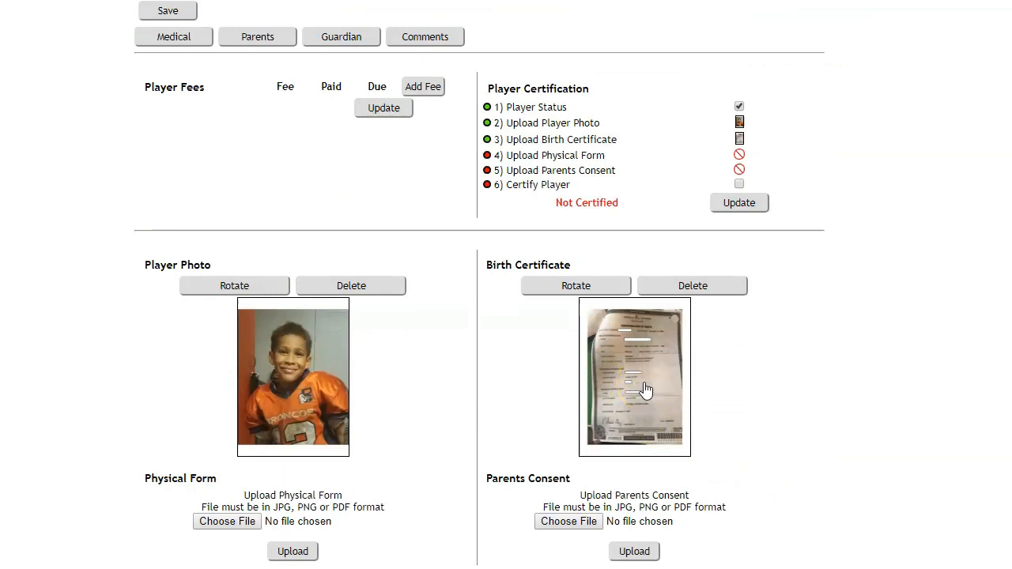
pyautogui.click(645, 389)
pyautogui.click(575, 362)
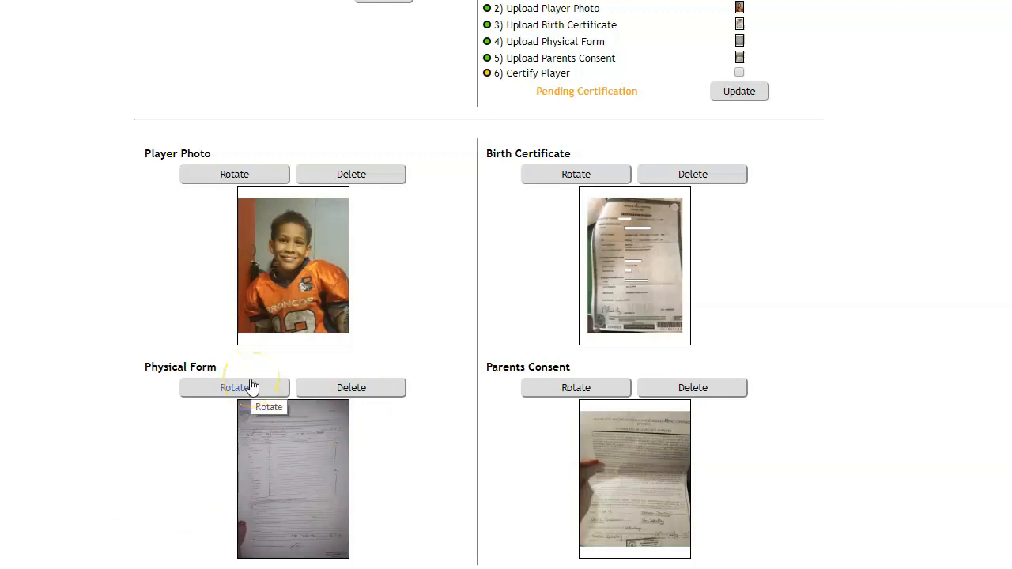
# - Inspect the uploaded physical form enlarged, and review the player's certification checklist
pyautogui.click(319, 496)
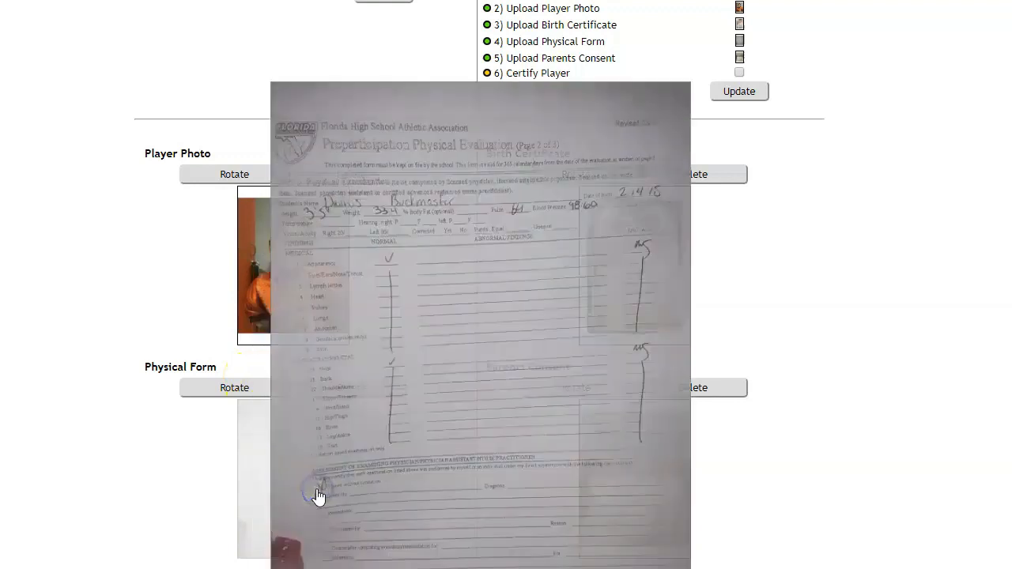
pyautogui.click(475, 408)
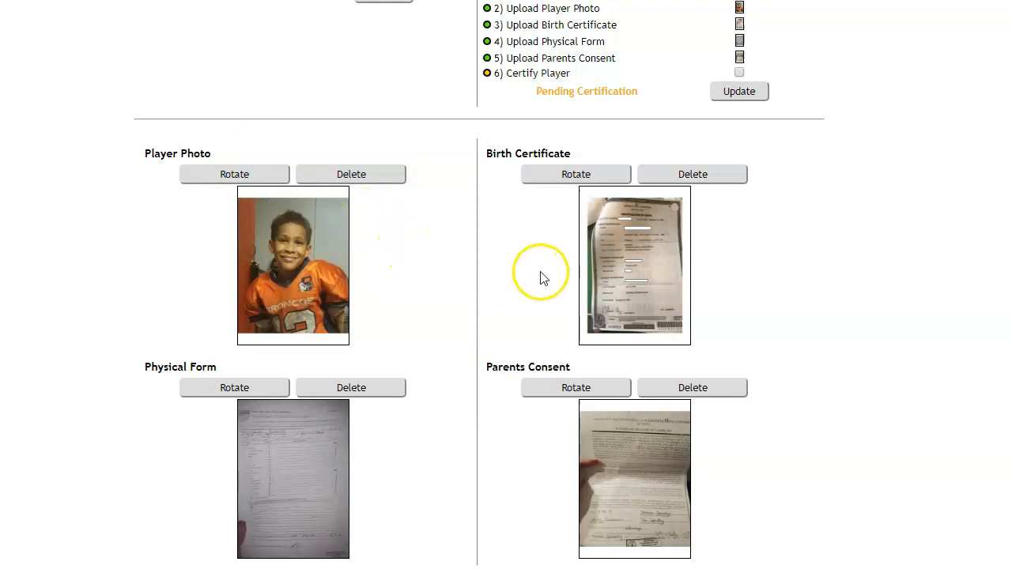
pyautogui.scroll(4, 728, 382)
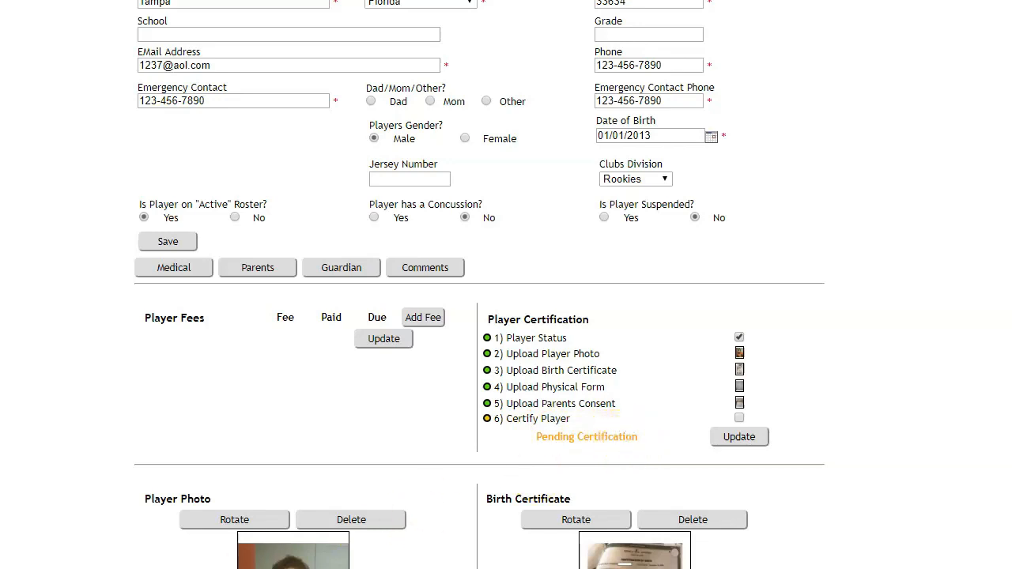
# - Return to the Rookies team page and open the club's Players Report to review the new player's entry
pyautogui.click(822, 96)
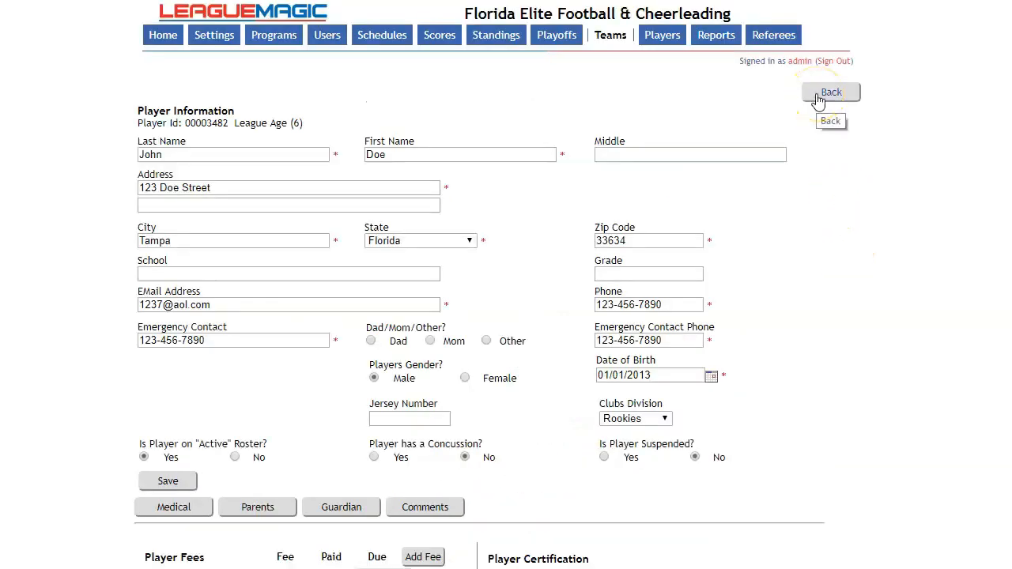
pyautogui.click(828, 94)
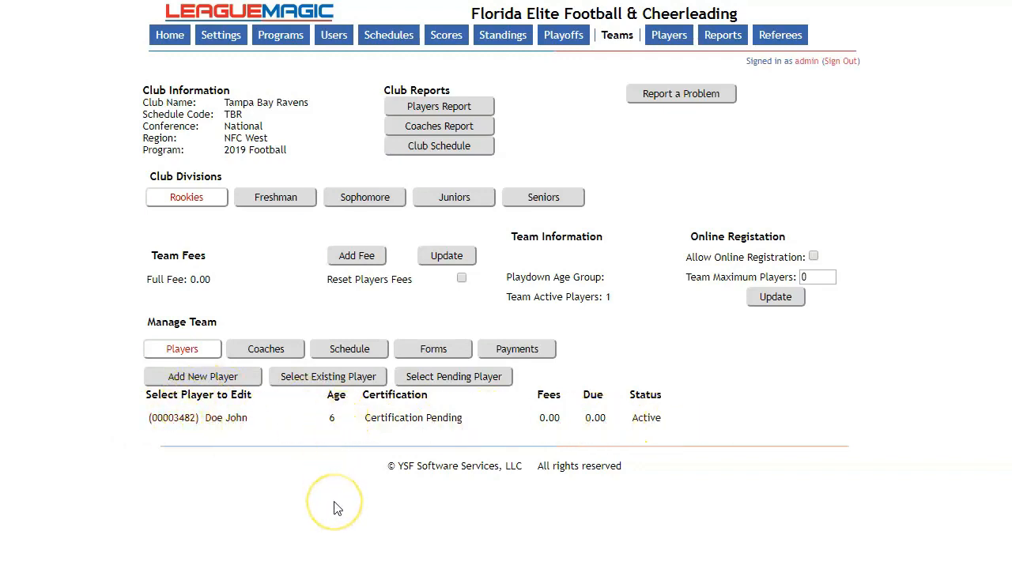
pyautogui.click(443, 111)
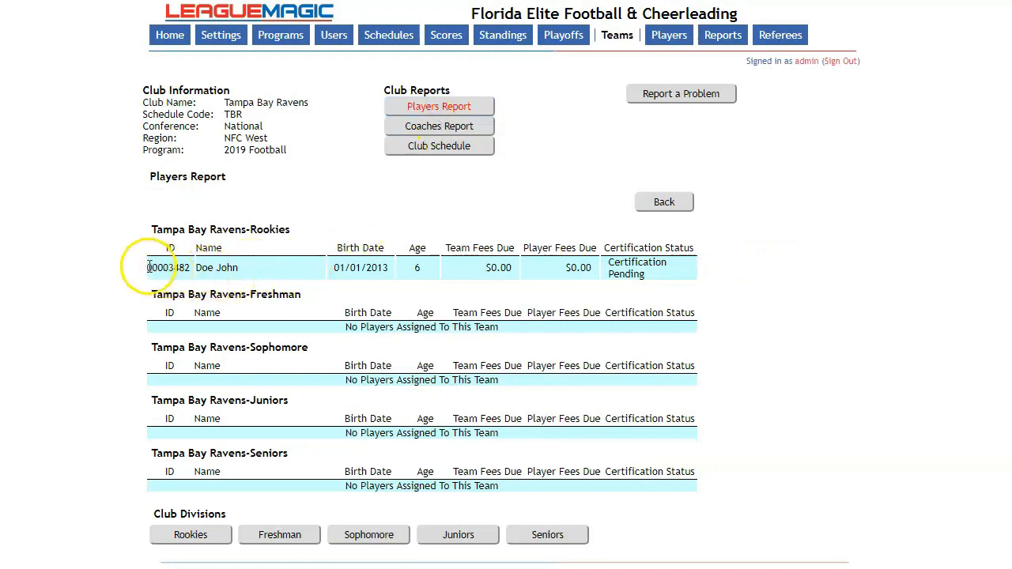
pyautogui.moveTo(150, 267); pyautogui.dragTo(672, 275)
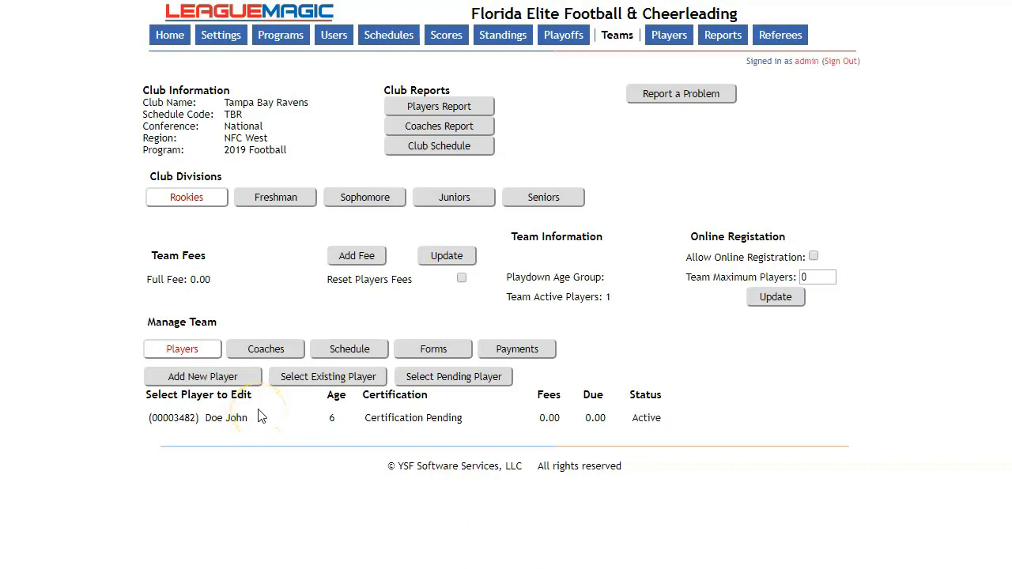
# - Add the listed existing player to the Rookies roster and save that player's record
pyautogui.click(324, 378)
pyautogui.click(335, 383)
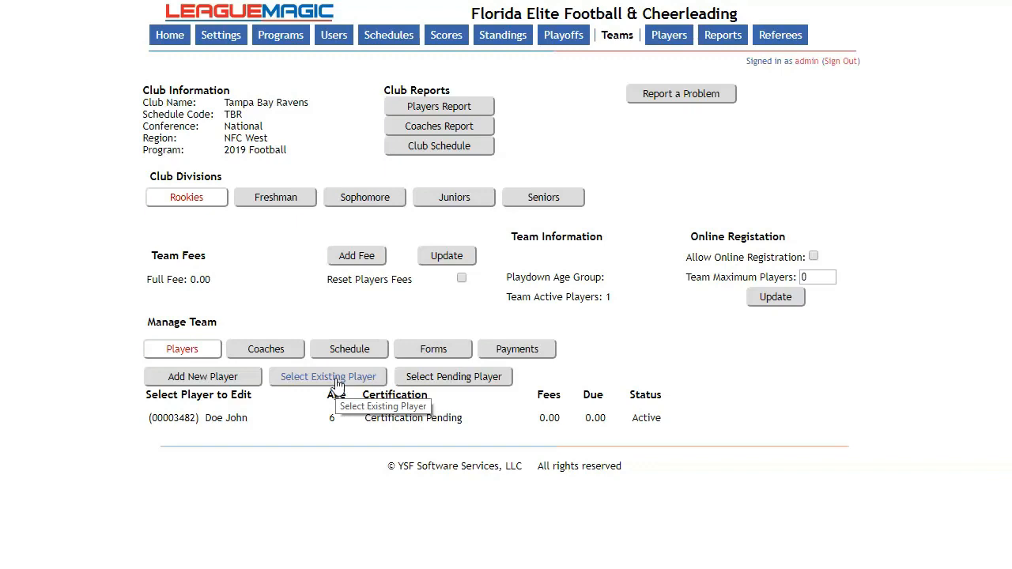
pyautogui.click(347, 377)
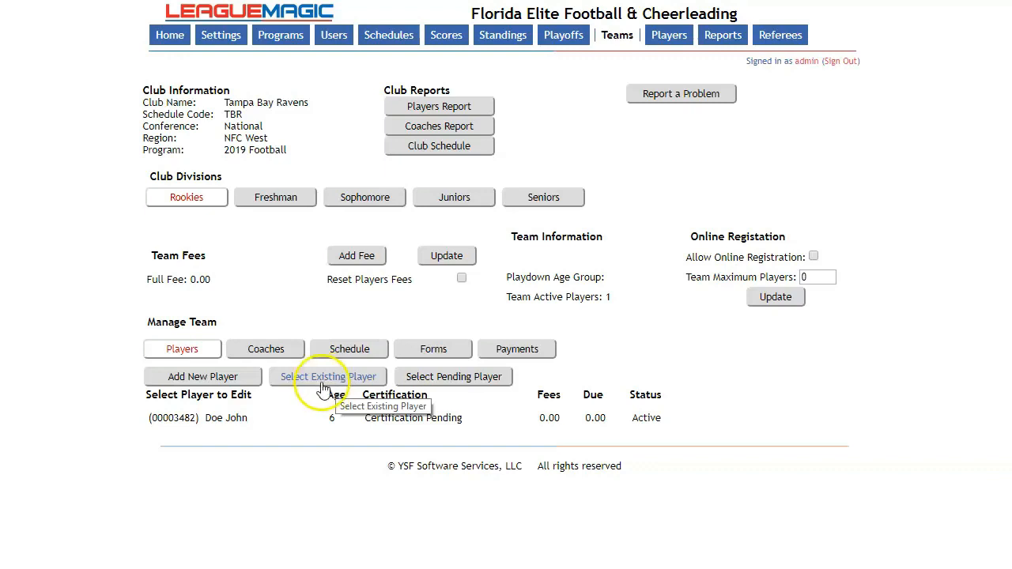
pyautogui.click(313, 382)
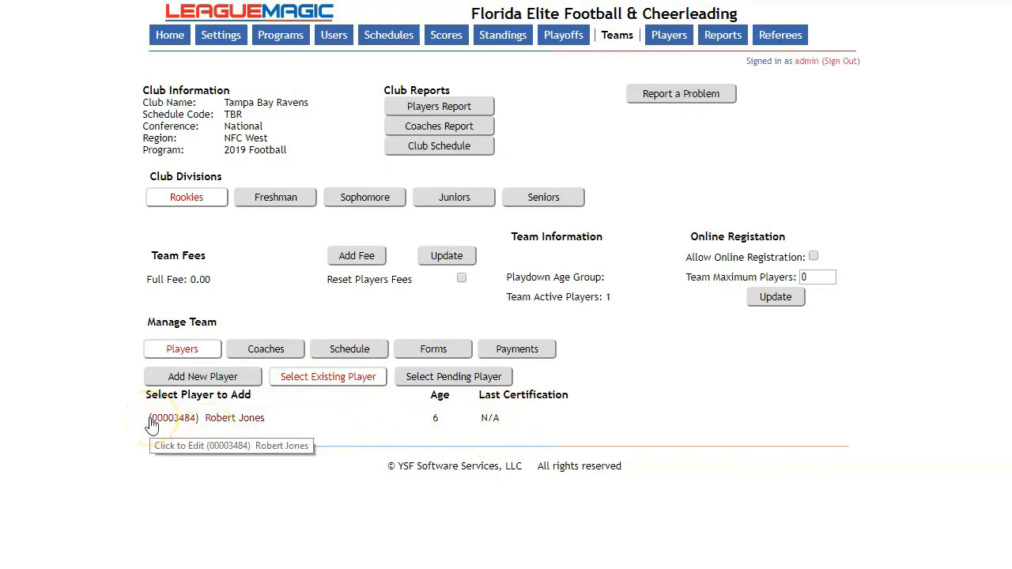
pyautogui.click(228, 424)
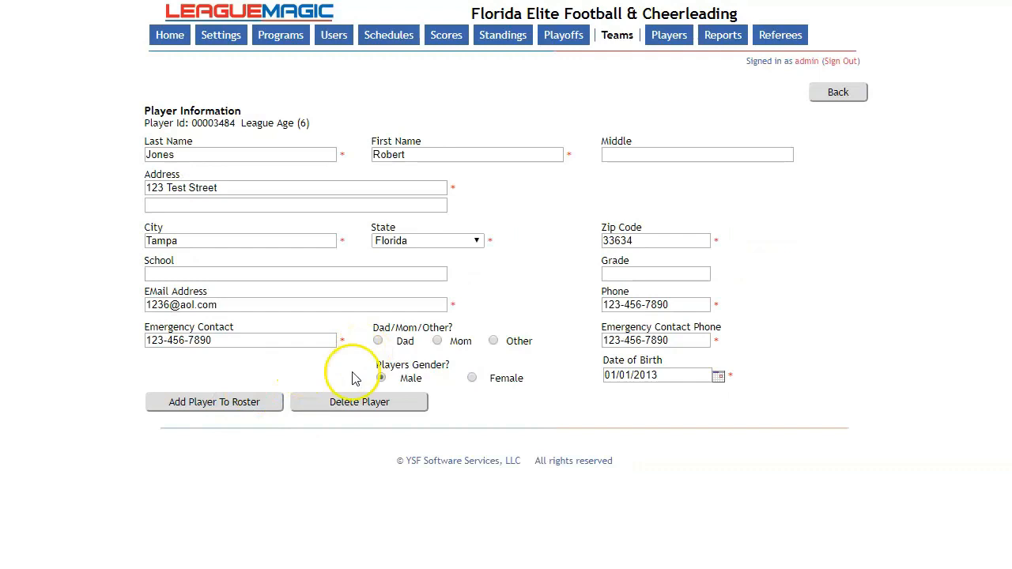
pyautogui.click(212, 404)
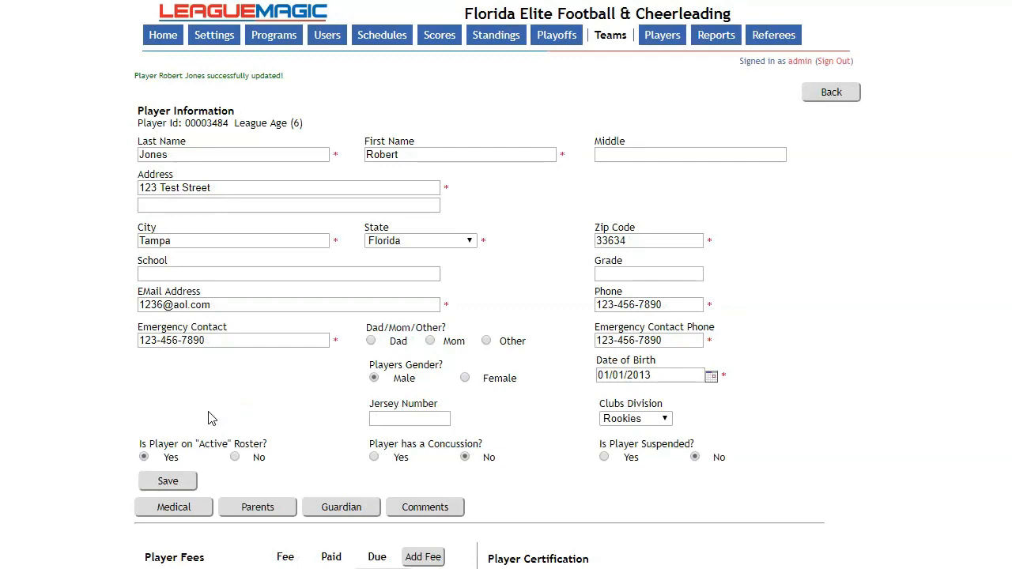
pyautogui.click(167, 479)
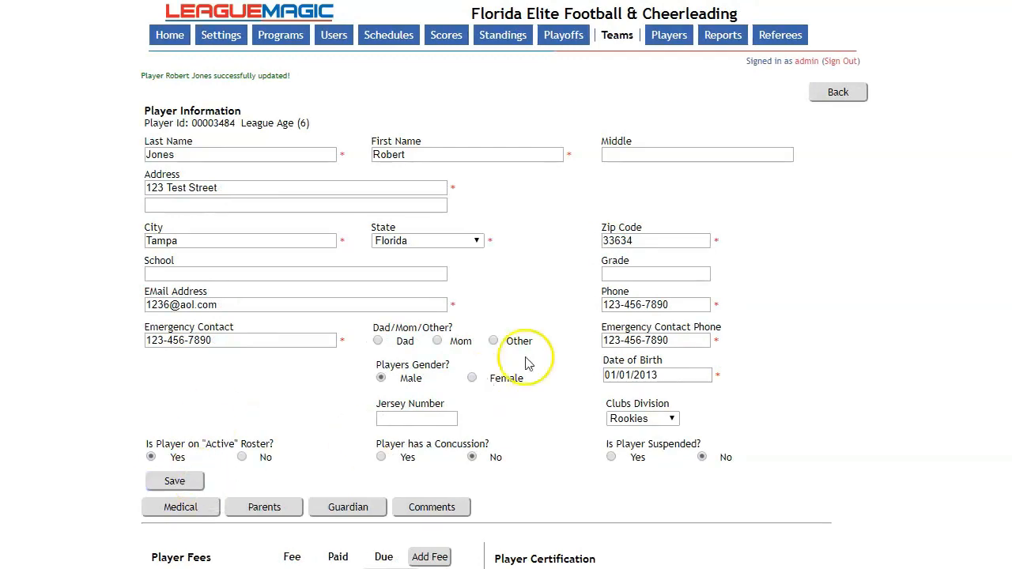
# - Return to the Rookies roster and open the newly added existing player's record
pyautogui.click(839, 92)
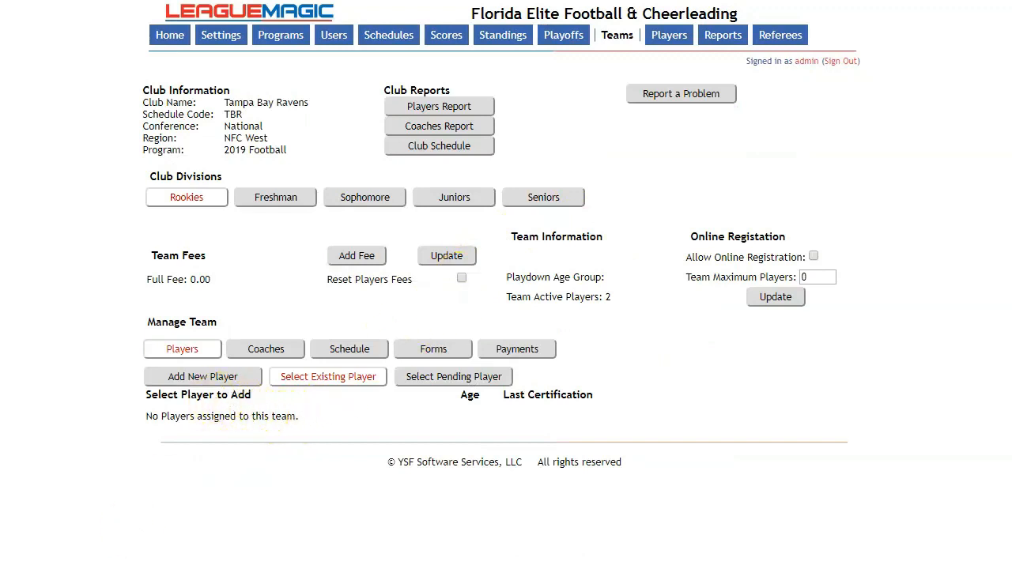
pyautogui.click(198, 199)
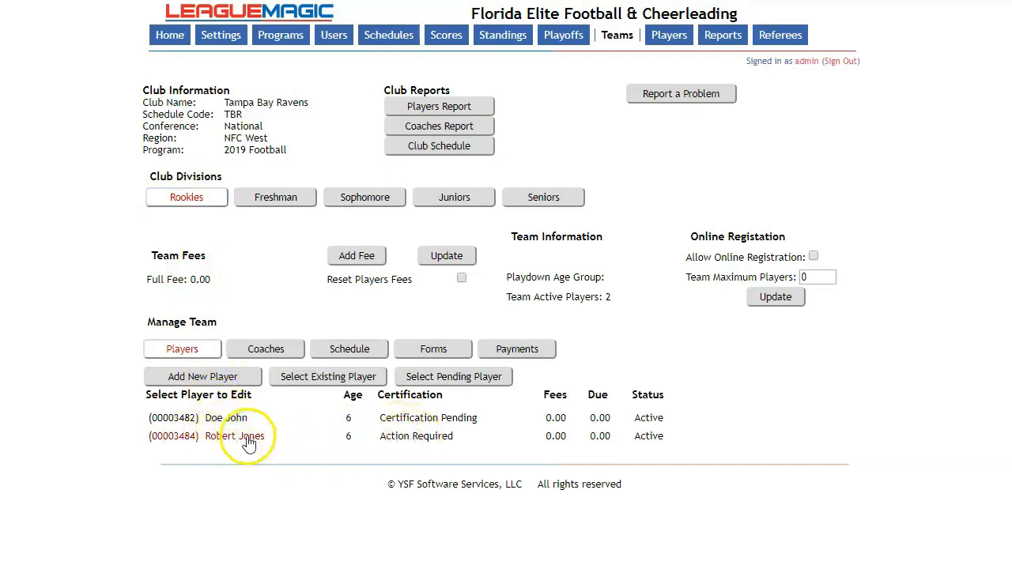
pyautogui.click(243, 445)
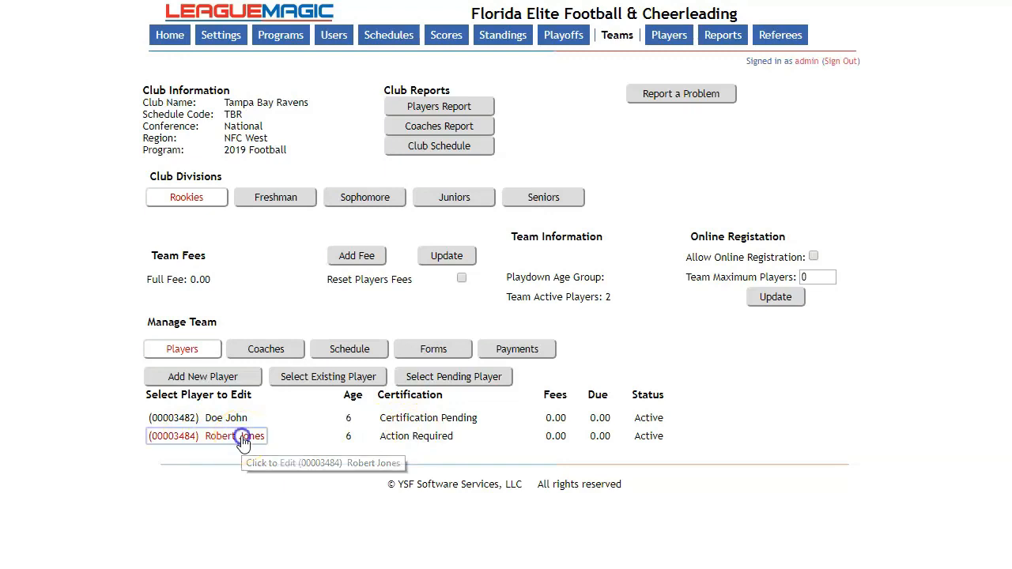
pyautogui.click(441, 304)
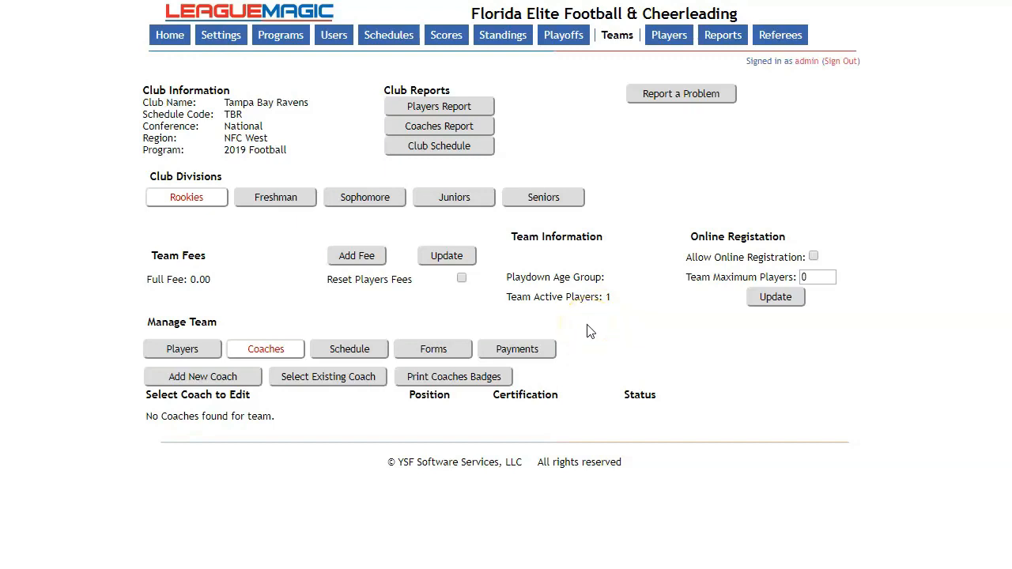
# - Add a new active Head Coach to the Rookies team with the coach's name, address, cell phone and email, and save the record
pyautogui.click(594, 329)
pyautogui.click(235, 382)
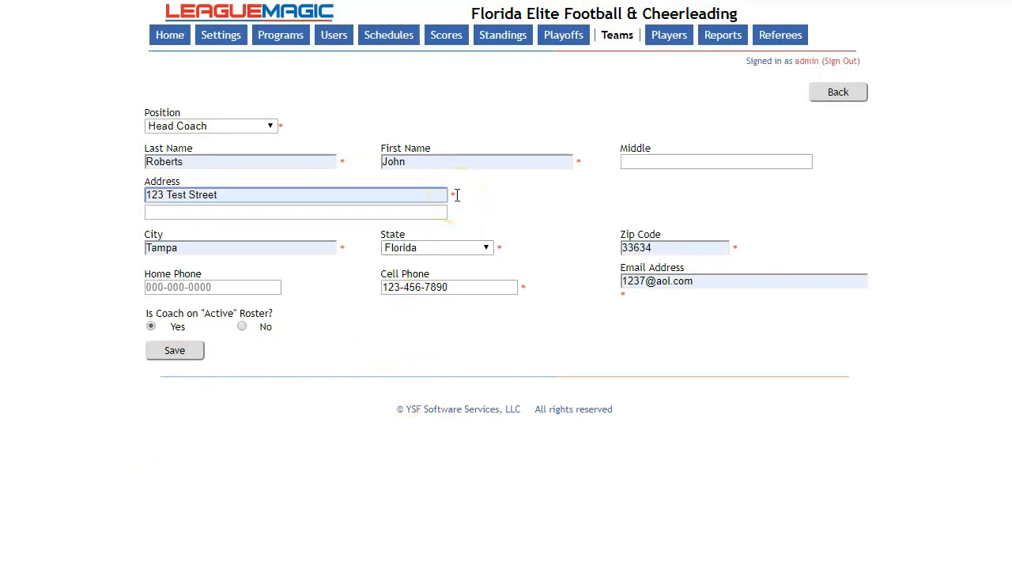
pyautogui.click(177, 352)
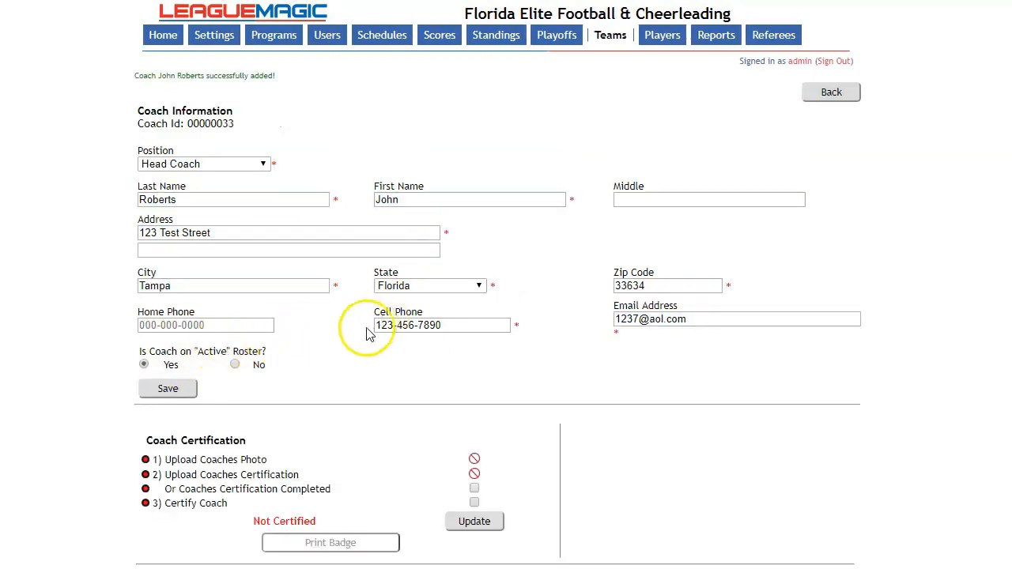
pyautogui.click(843, 92)
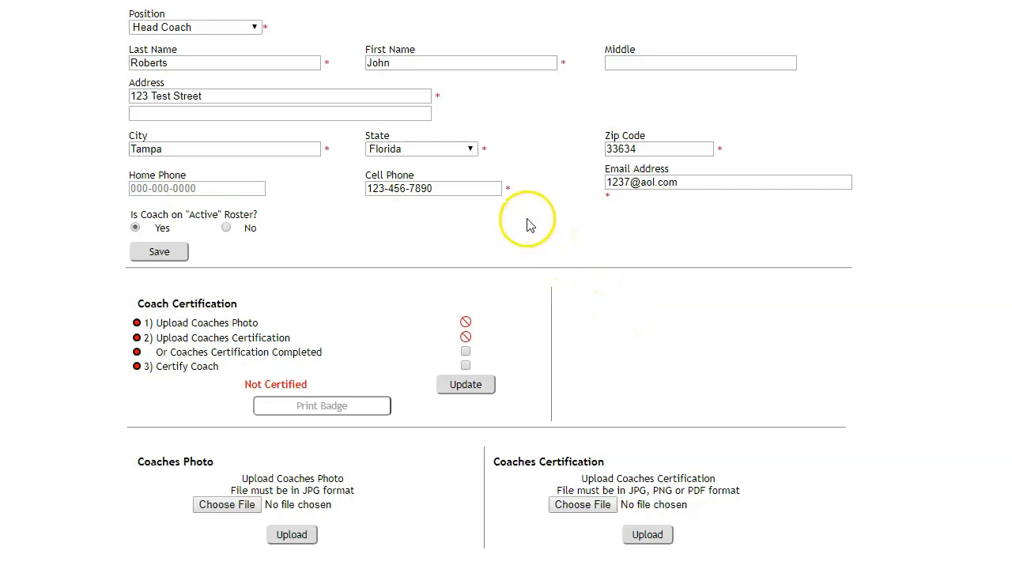
# - Upload the desktop image Coach.jpg as the head coach's photo
pyautogui.click(227, 507)
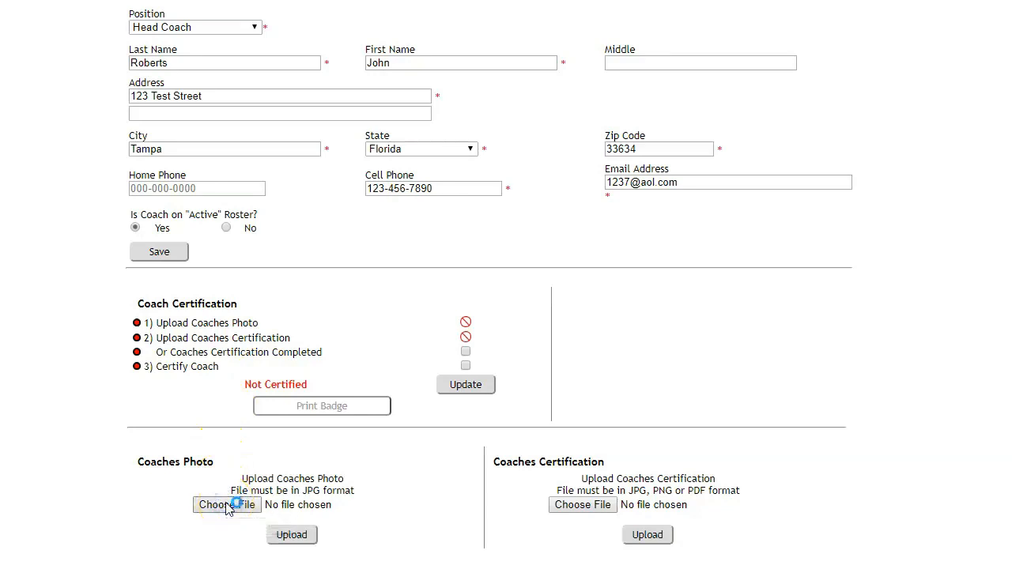
pyautogui.moveTo(723, 142); pyautogui.dragTo(718, 253)
pyautogui.click(369, 141)
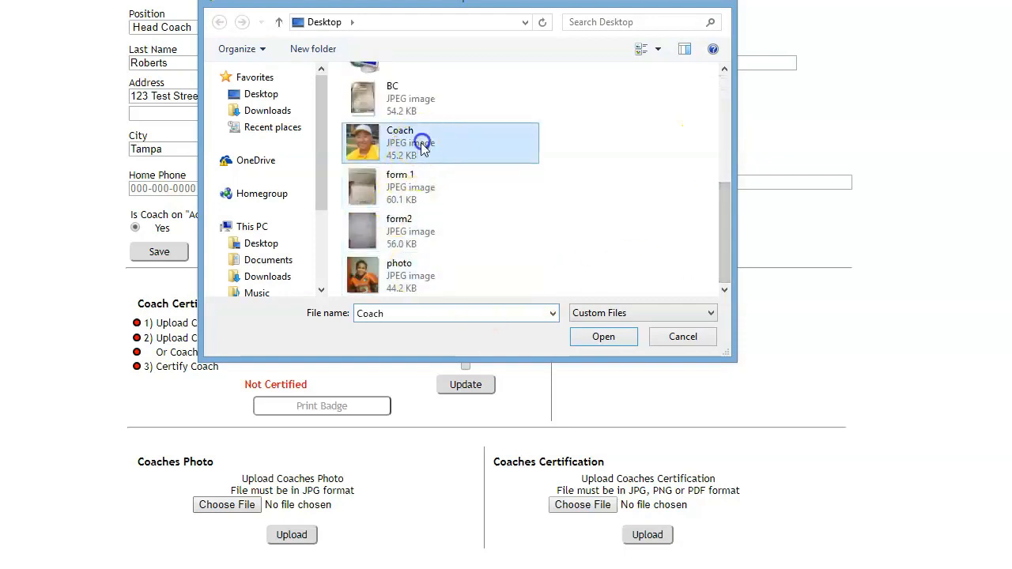
pyautogui.click(612, 337)
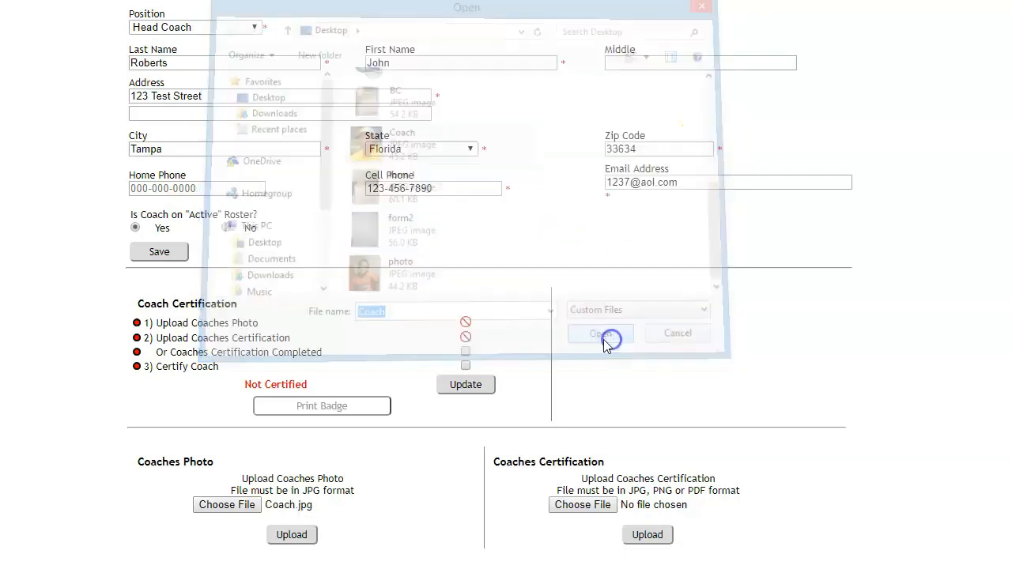
pyautogui.click(292, 534)
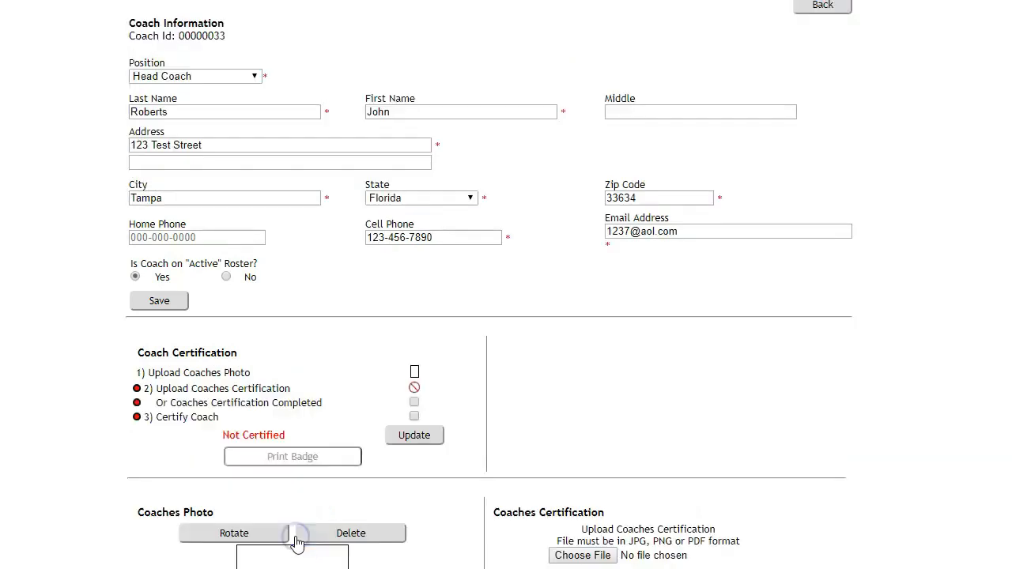
pyautogui.scroll(-2, 488, 317)
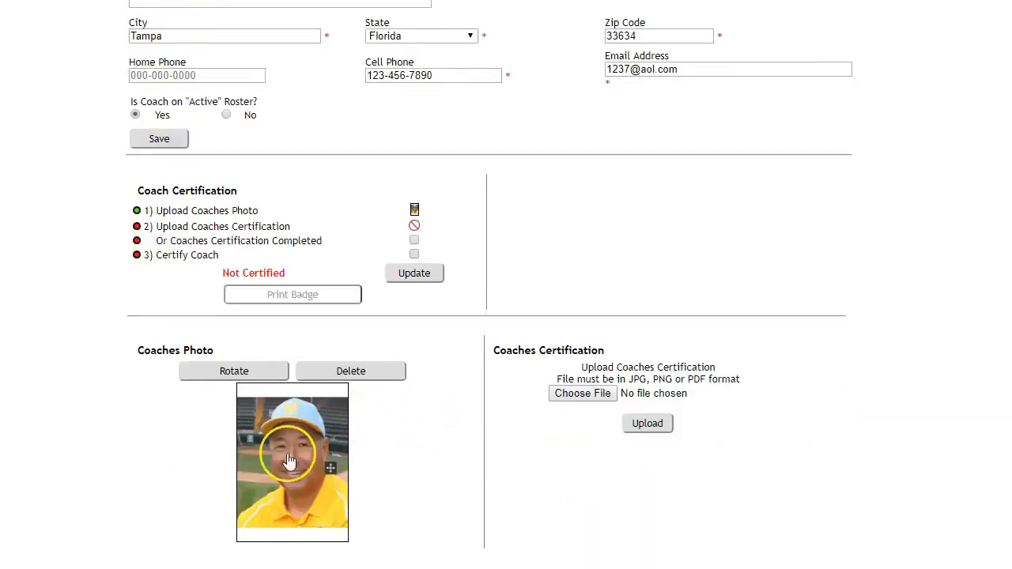
# - Upload form 1.jpg from the desktop as the head coach's certification document
pyautogui.click(594, 393)
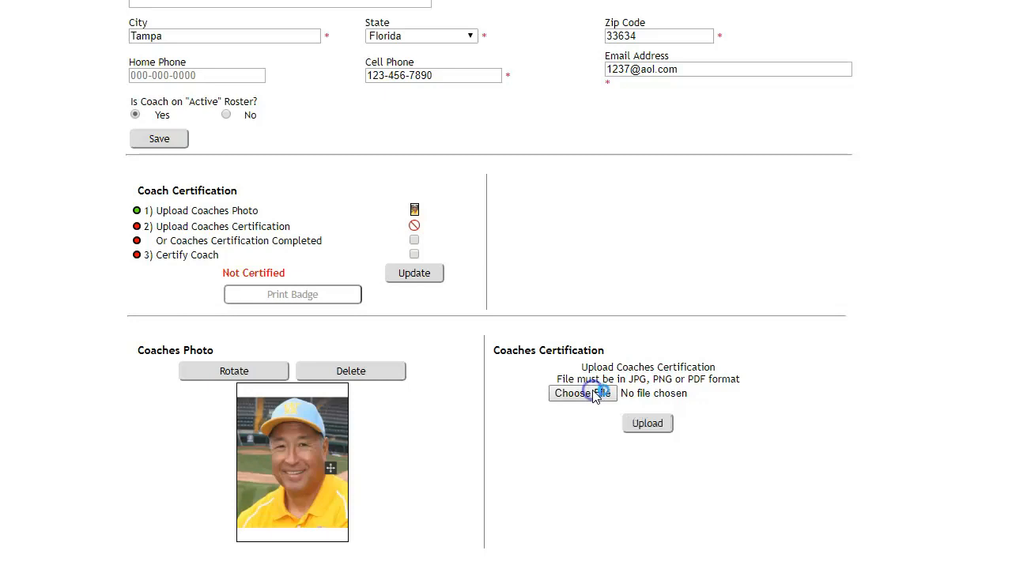
pyautogui.moveTo(725, 147); pyautogui.dragTo(746, 282)
pyautogui.click(436, 151)
pyautogui.click(604, 336)
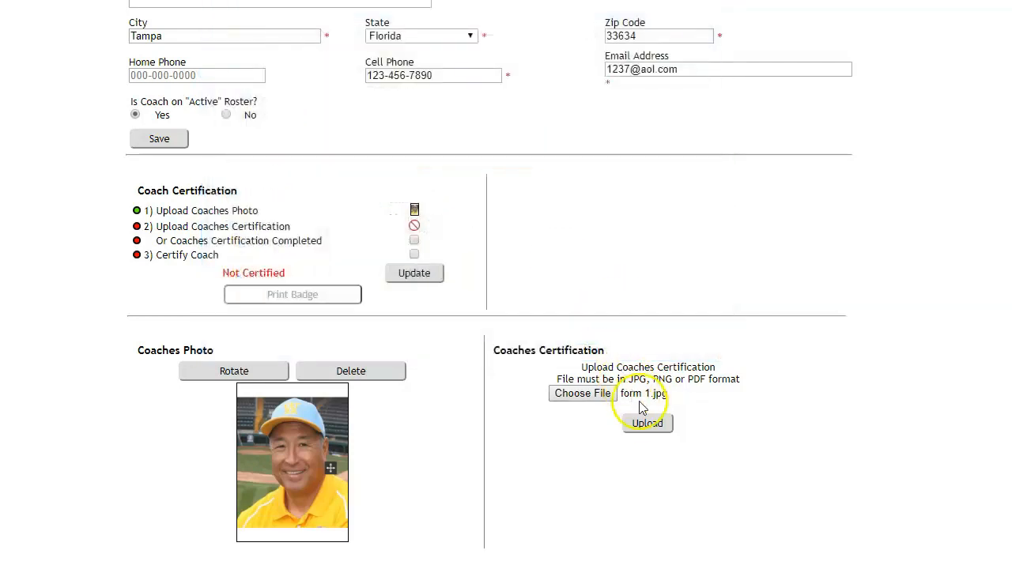
pyautogui.click(648, 424)
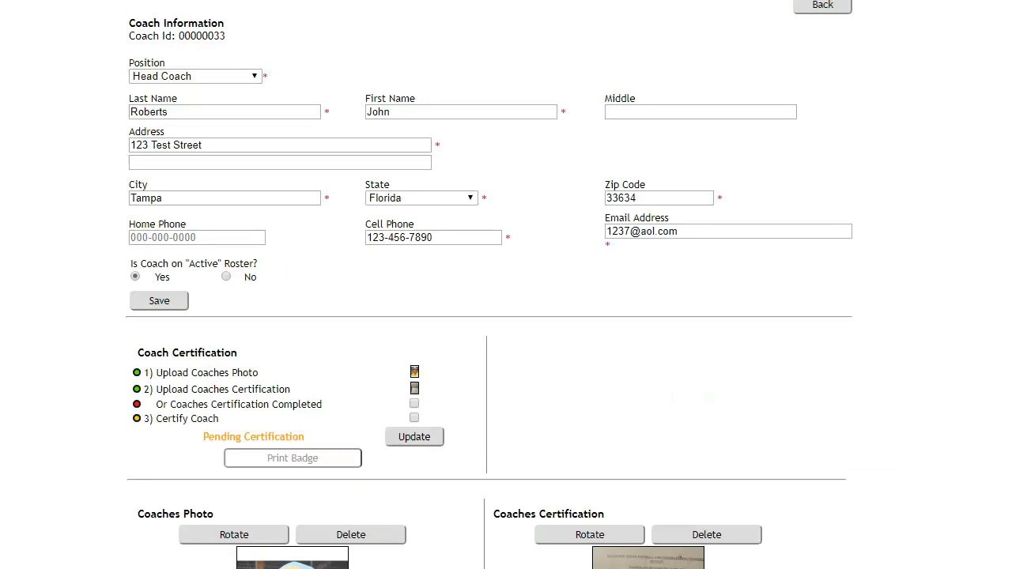
pyautogui.scroll(-2, 331, 468)
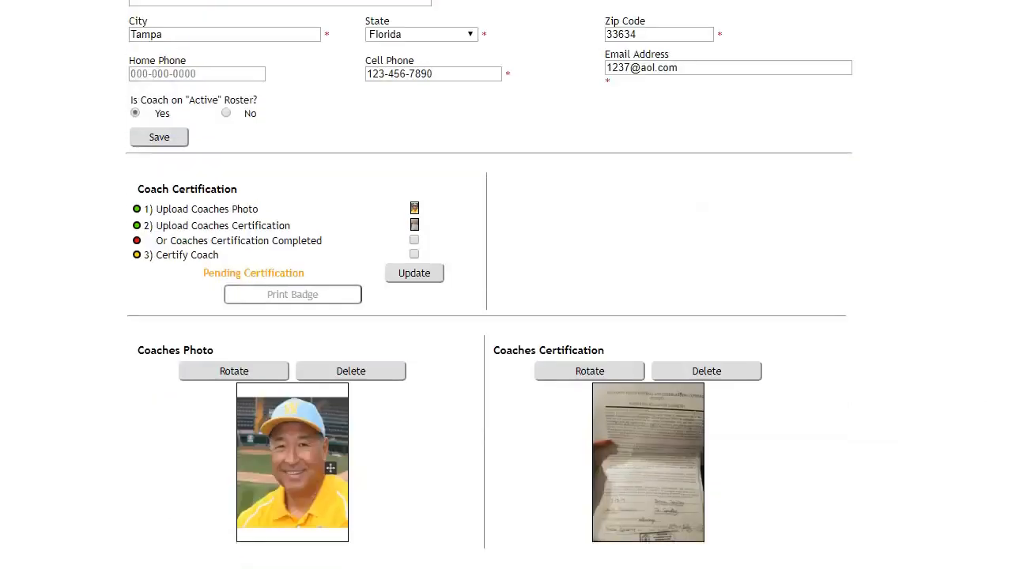
# - Return to the Rookies team page, list its coaches and reopen the head coach's record
pyautogui.scroll(2, 330, 468)
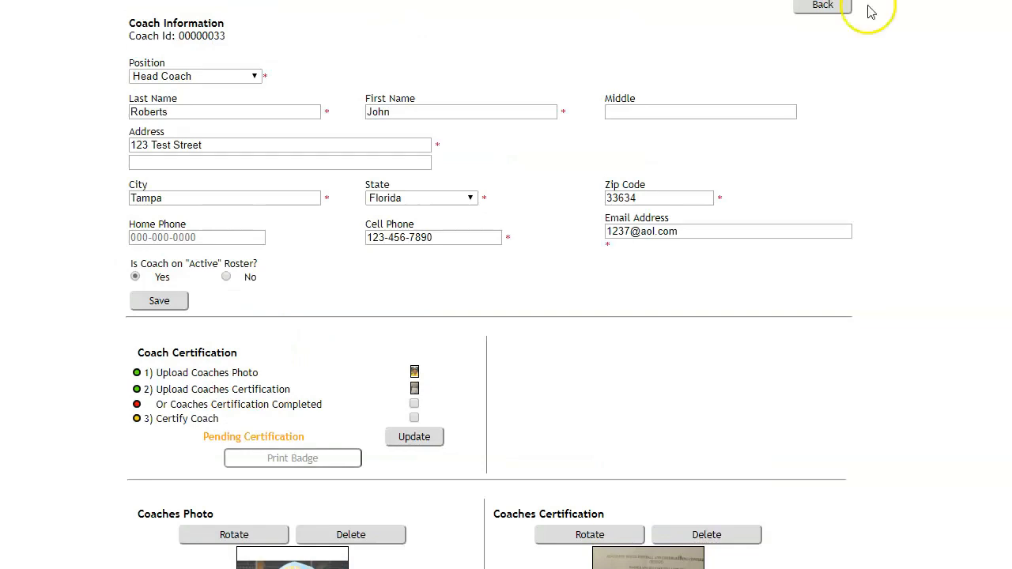
pyautogui.click(818, 12)
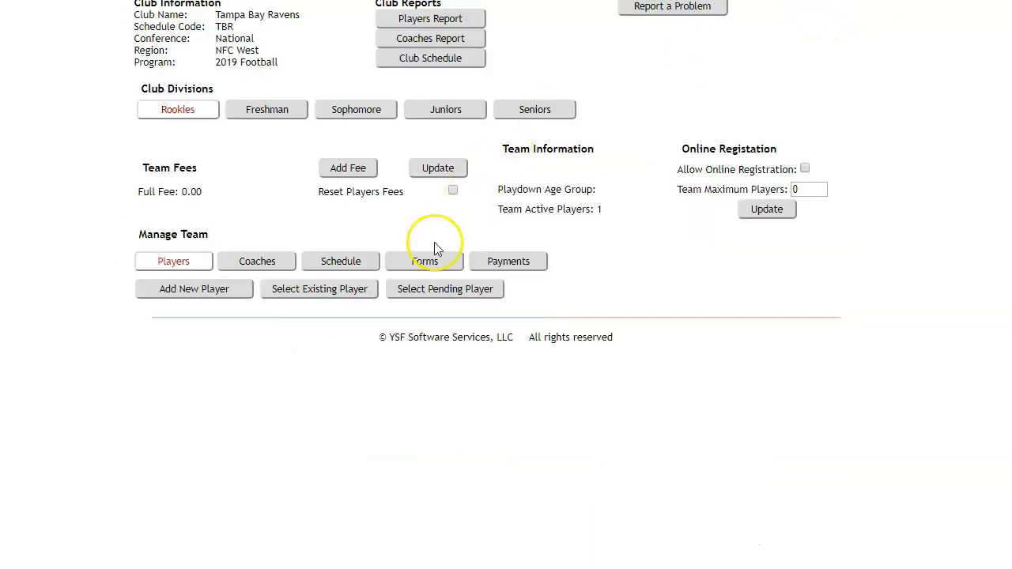
pyautogui.click(277, 263)
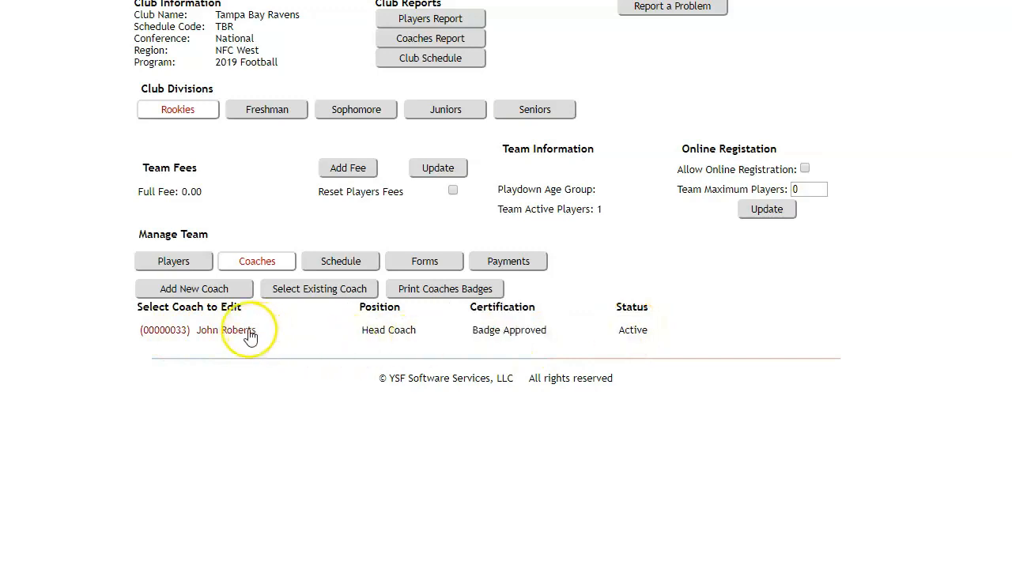
pyautogui.click(248, 332)
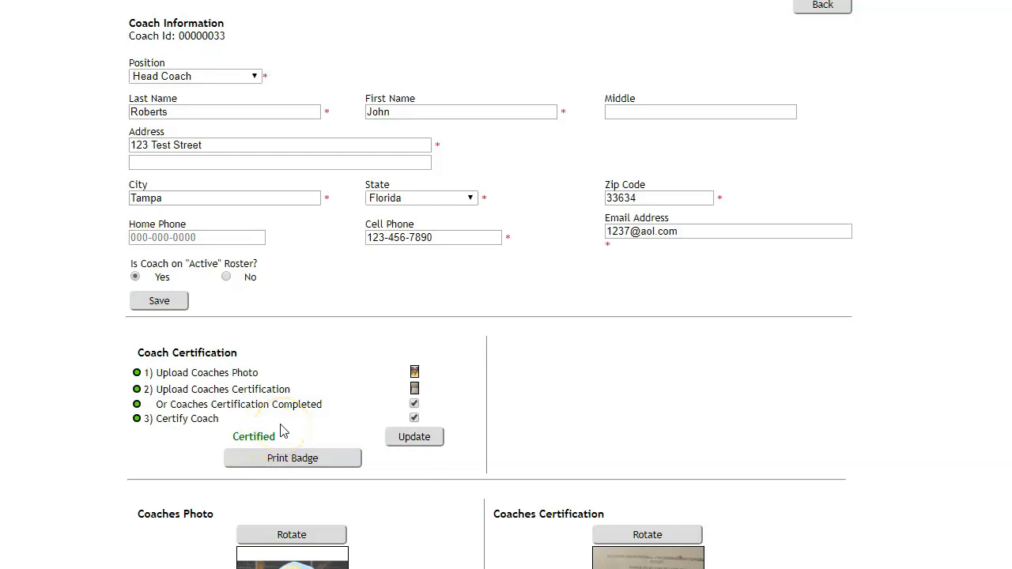
# - Generate the certified head coach's printable badge and enlarge its preview
pyautogui.click(313, 458)
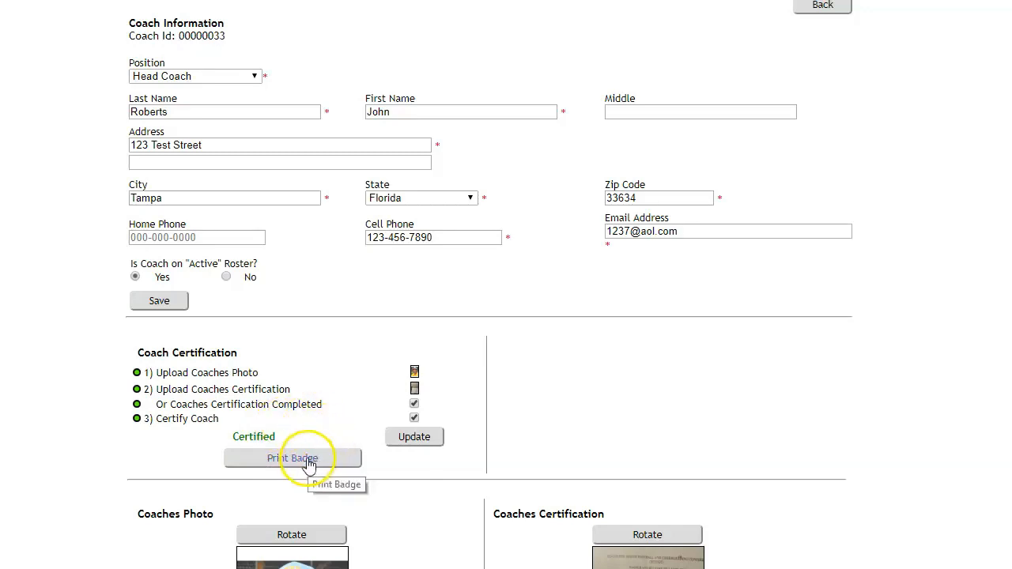
pyautogui.click(295, 459)
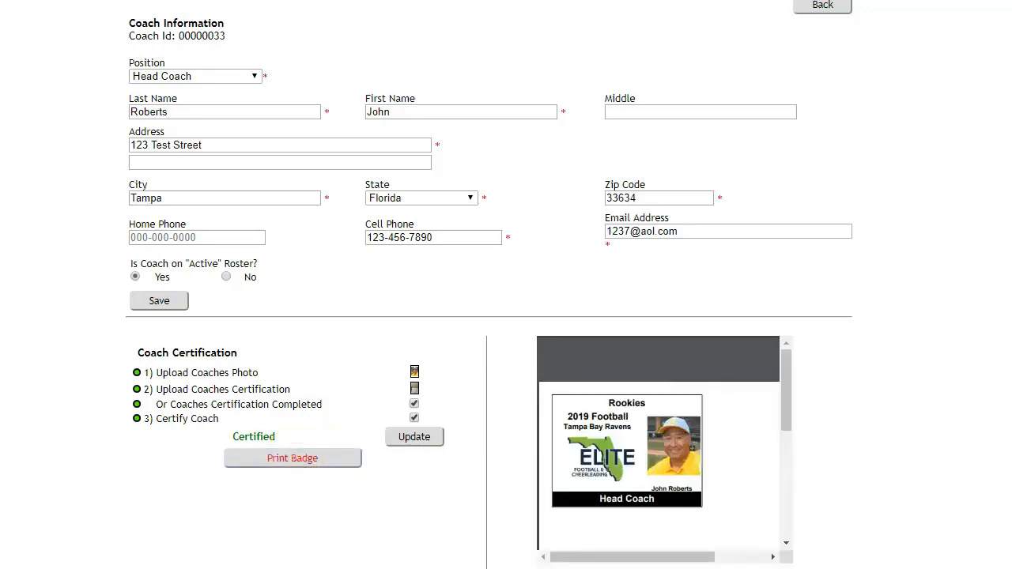
pyautogui.moveTo(617, 414)
pyautogui.click(735, 476)
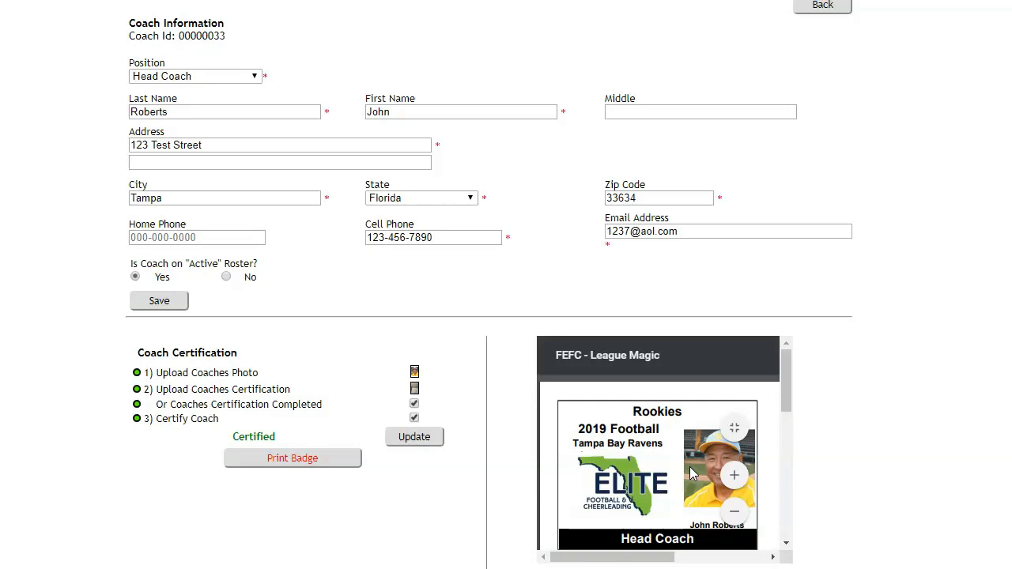